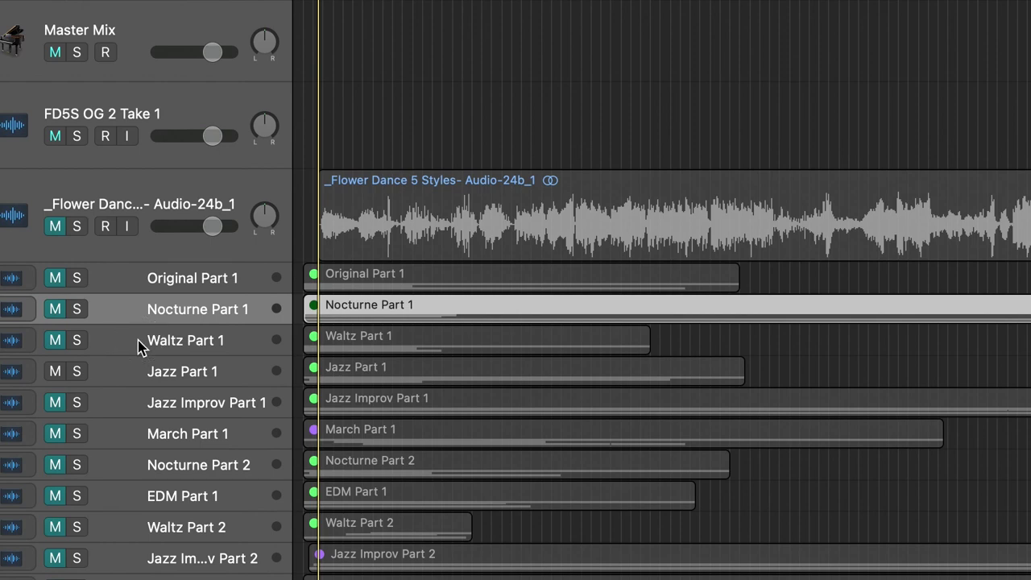
Look through the Jazz Part 1, Jazz Improv Part 1 and March Part 1 track stacks and the Master Mix tracks.
left_click(184, 377)
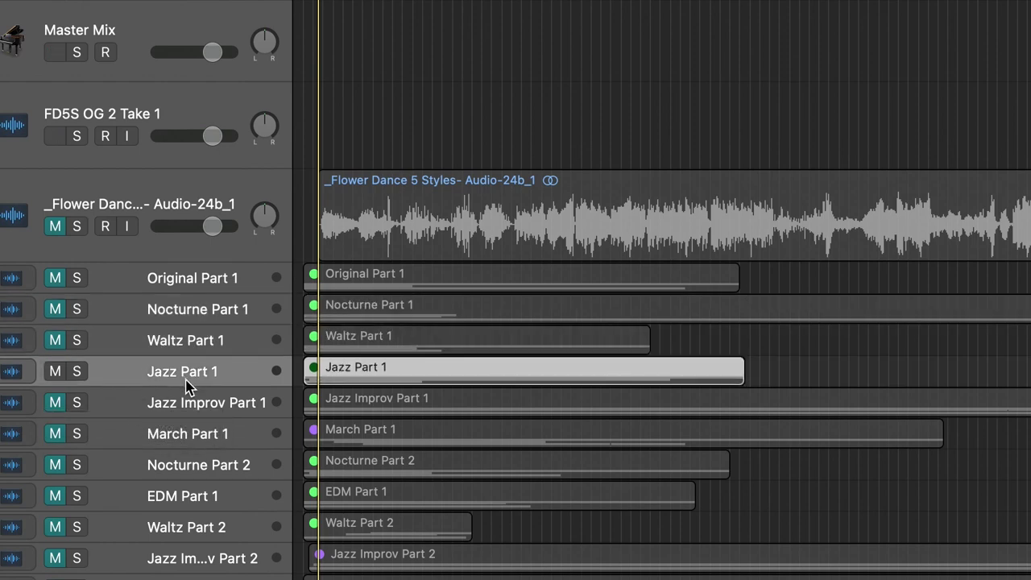
left_click(193, 399)
left_click(197, 442)
scroll(185, 548, "up", 5)
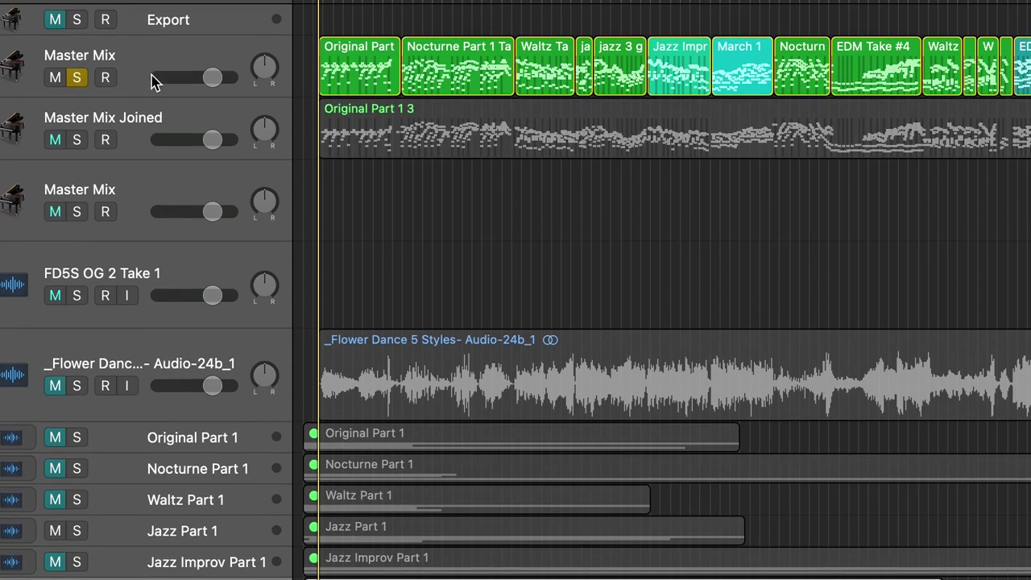
left_click(137, 59)
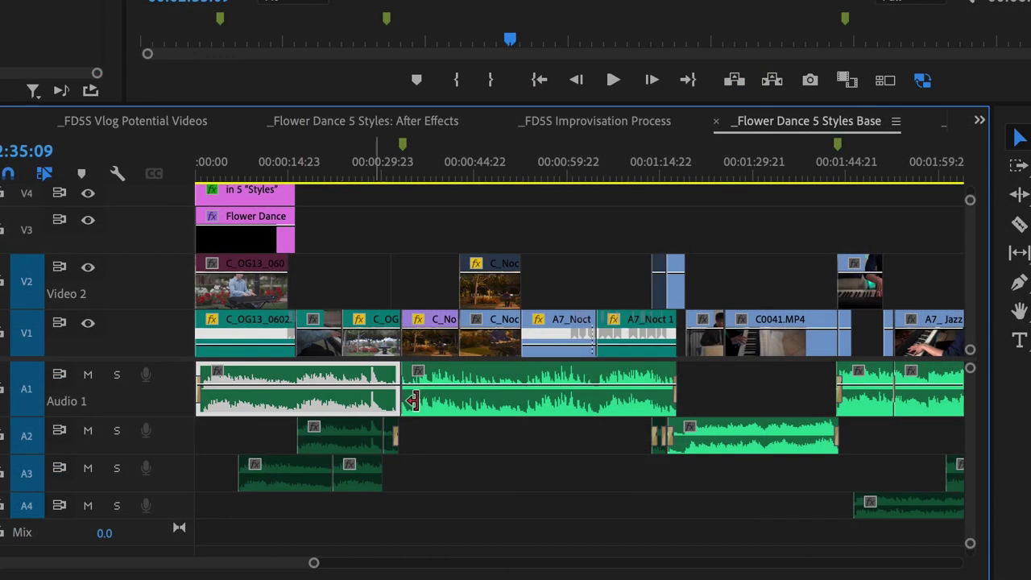
Switch to Premiere Pro and examine the Audio 1 clips along the whole _Flower Dance 5 Styles Base sequence.
left_click(472, 407)
scroll(472, 407, "right", 5)
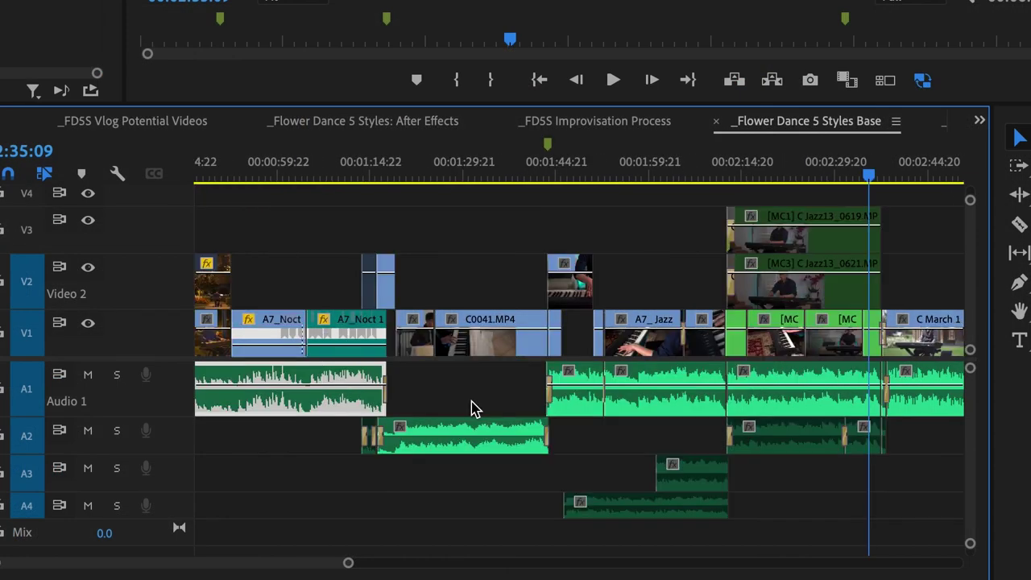
left_click(484, 435)
left_click(589, 407)
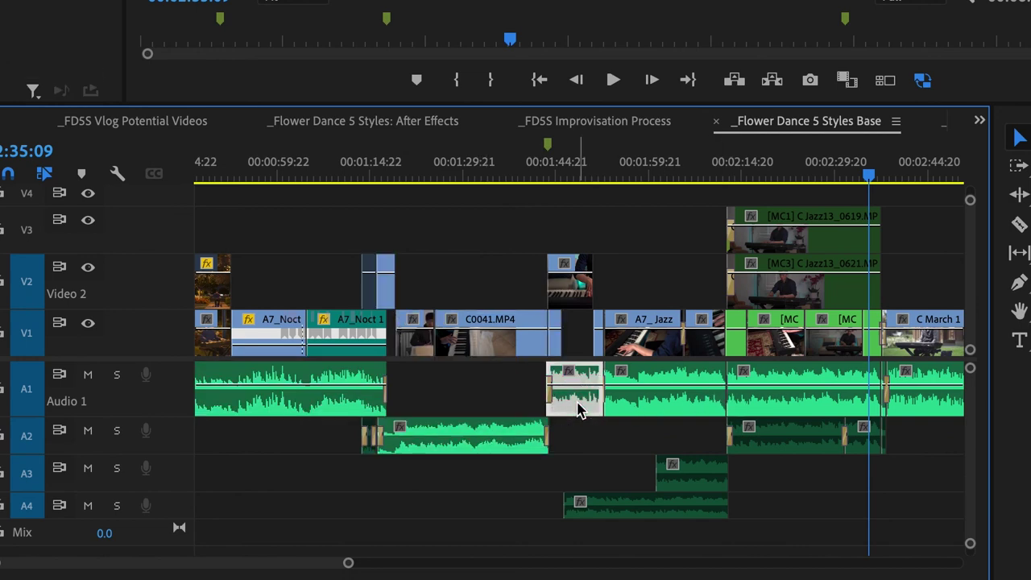
left_click(632, 406)
scroll(632, 406, "right", 5)
left_click(509, 406)
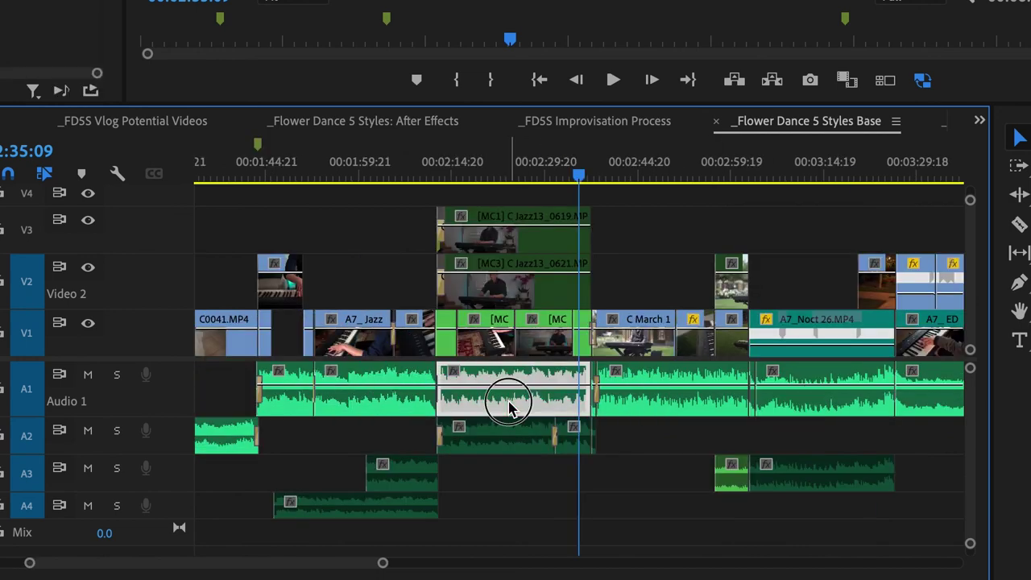
scroll(516, 412, "right", 12)
left_click(522, 402)
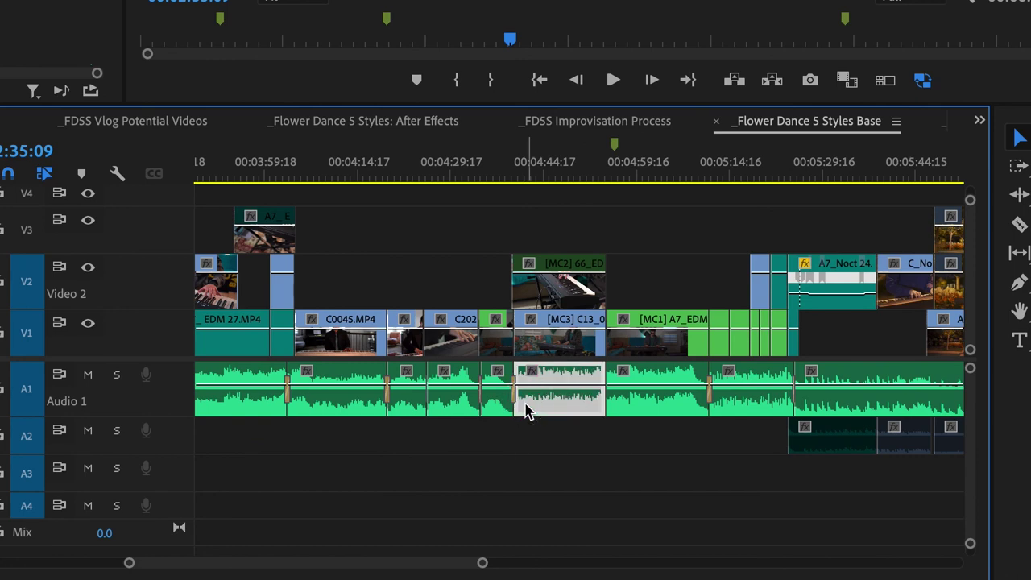
scroll(525, 410, "right", 20)
scroll(375, 433, "left", 12)
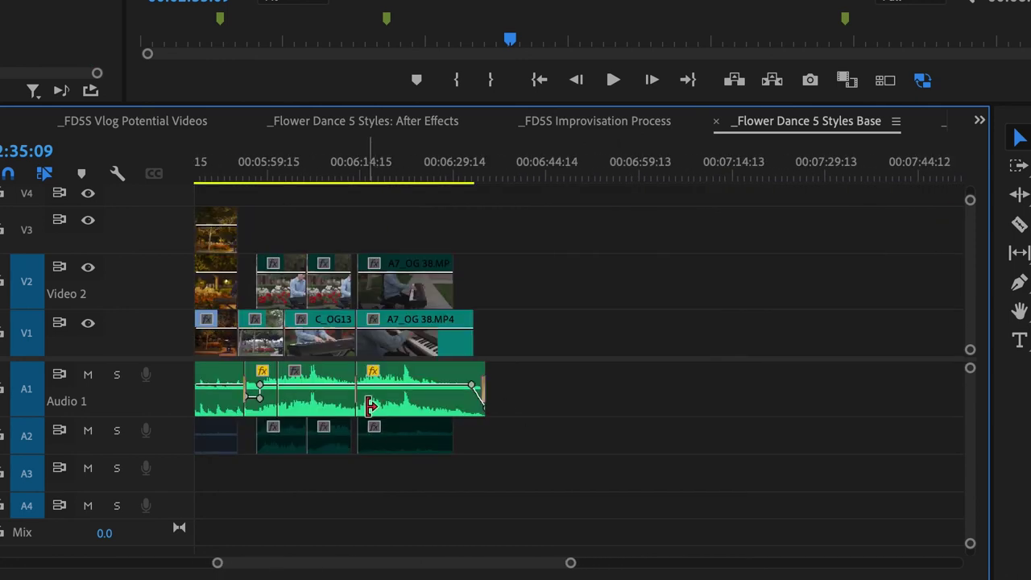
Fit the whole sequence in view, select its video clips, and toggle the output of tracks V1, V2 and V3.
key("minus")
key("minus")
key("minus")
key("minus")
left_click(591, 349)
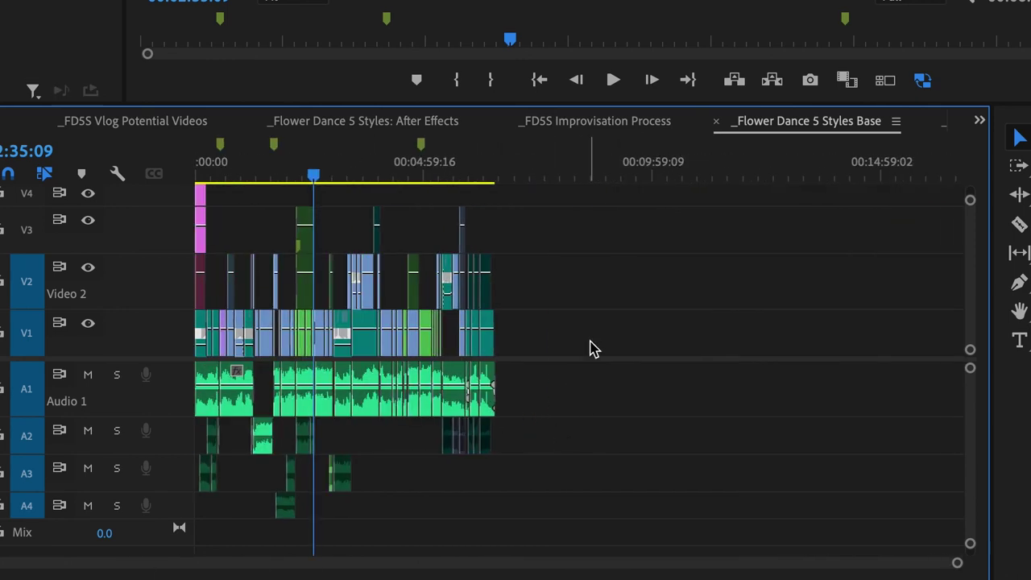
left_click_drag(654, 346, 109, 211)
left_click(88, 323)
left_click(88, 267)
left_click(88, 221)
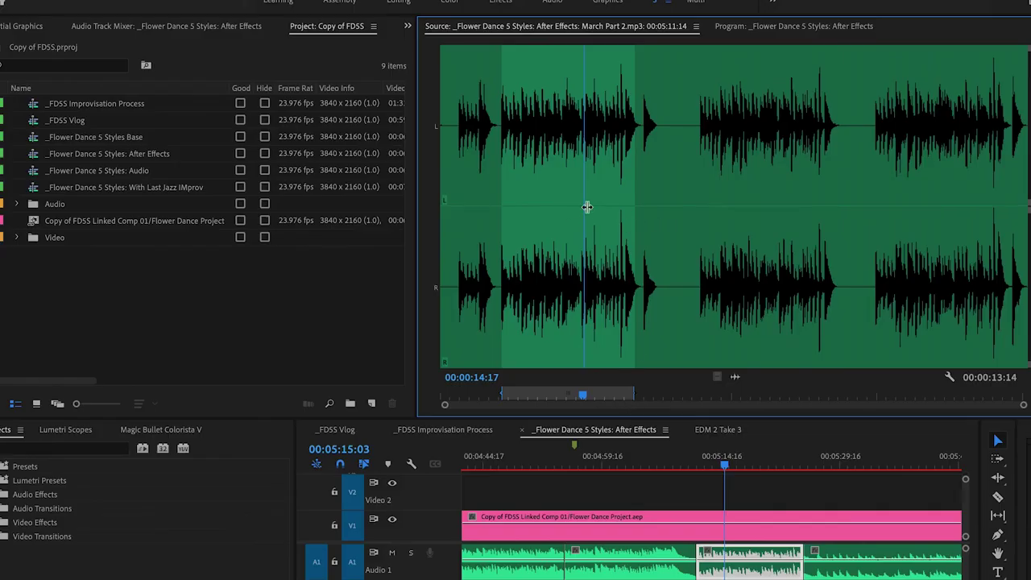
Switch to Logic Pro and look through the arrangement up to the March 2 and March Part 2 regions.
key("super+Tab")
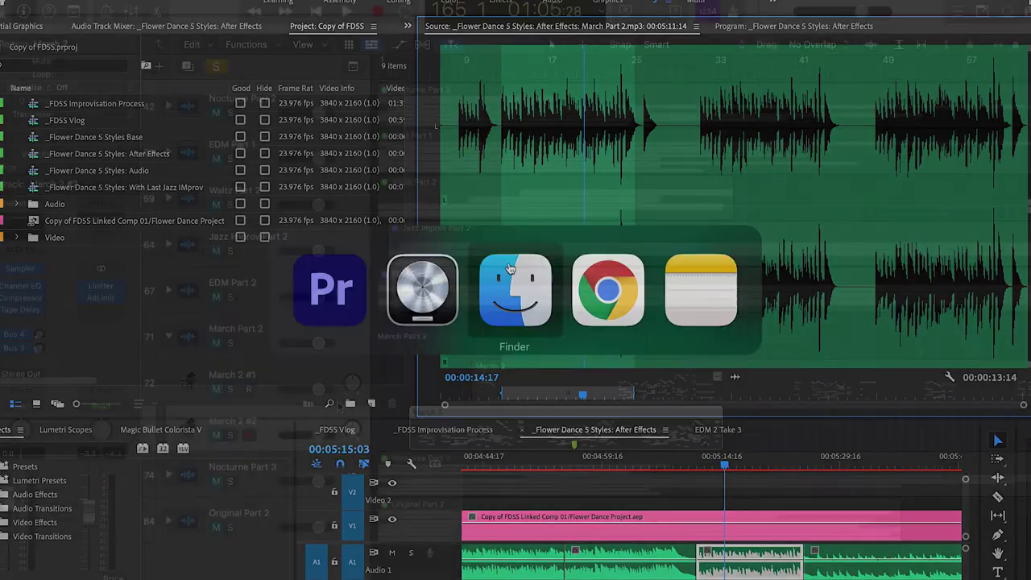
scroll(715, 472, "up", 15)
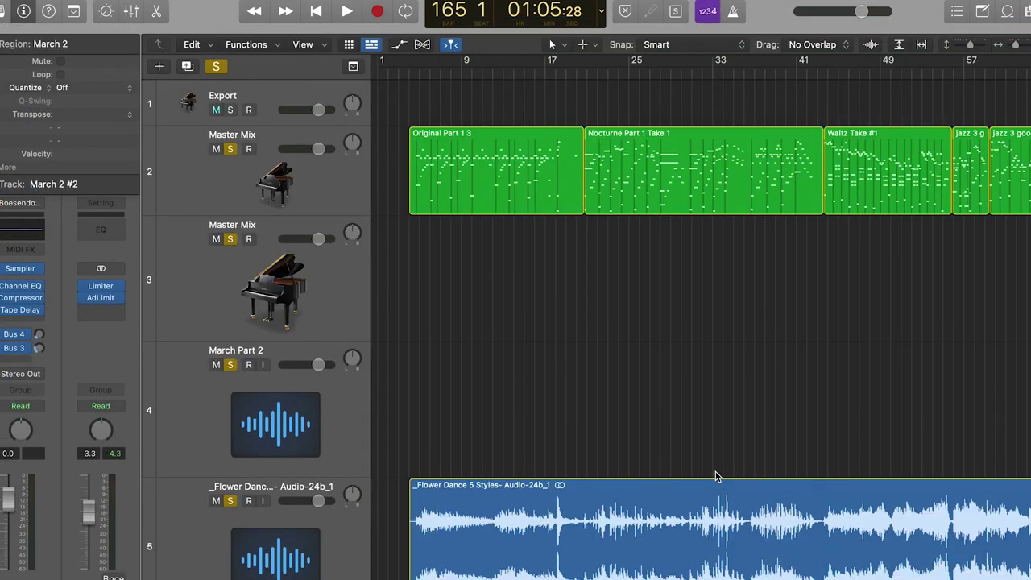
scroll(677, 459, "right", 20)
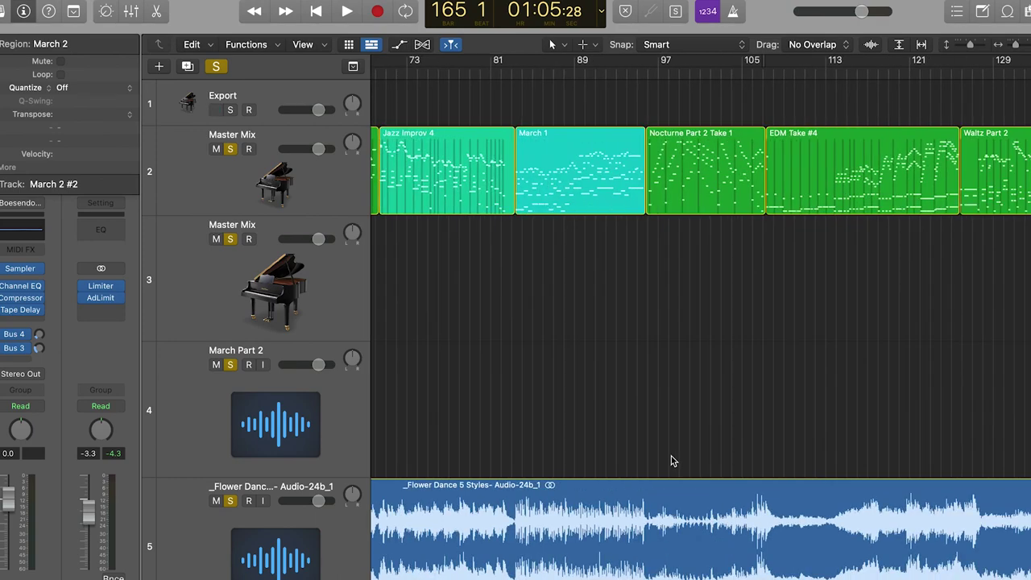
left_click(697, 256)
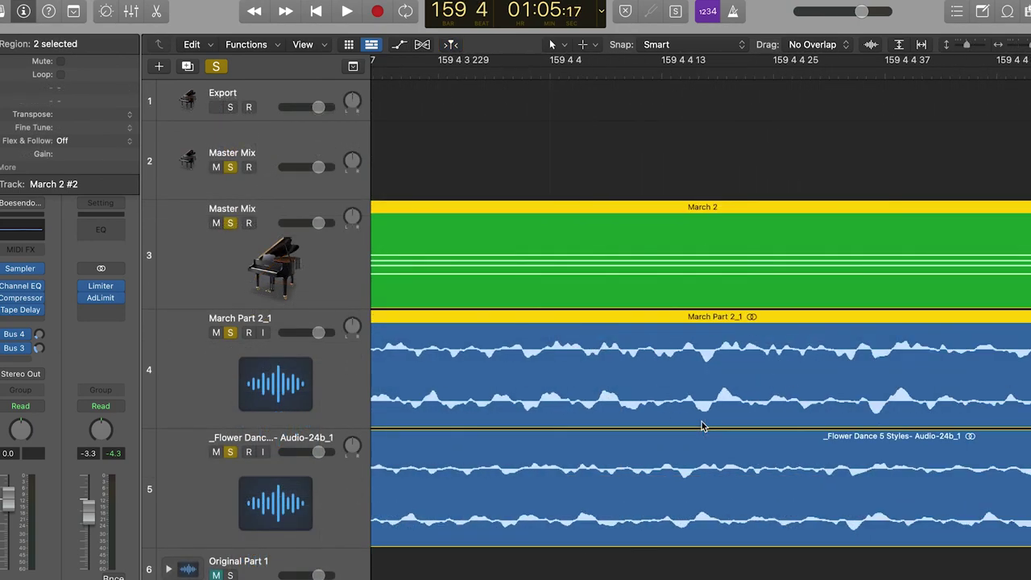
scroll(703, 425, "right", 2)
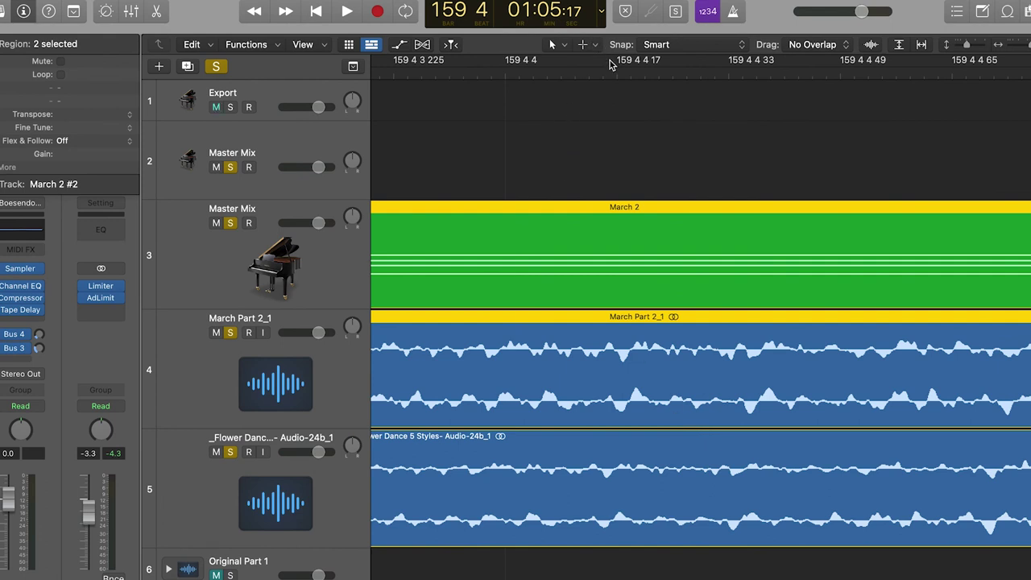
Place the playhead at about 159 4 4 17 and make the _Flower Dance 5 Styles audio track slightly taller.
left_click_drag(609, 73, 622, 75)
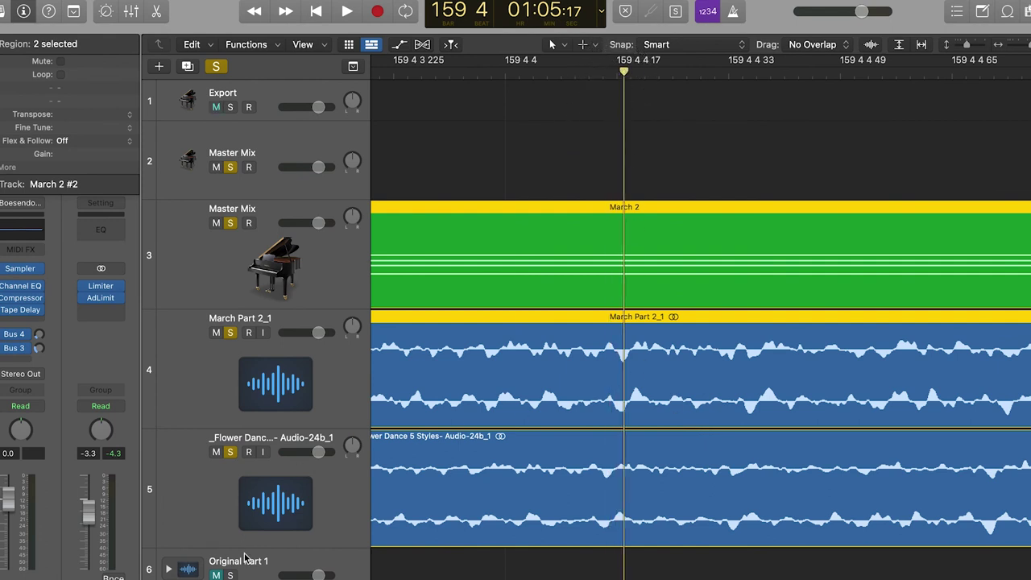
left_click_drag(242, 546, 244, 559)
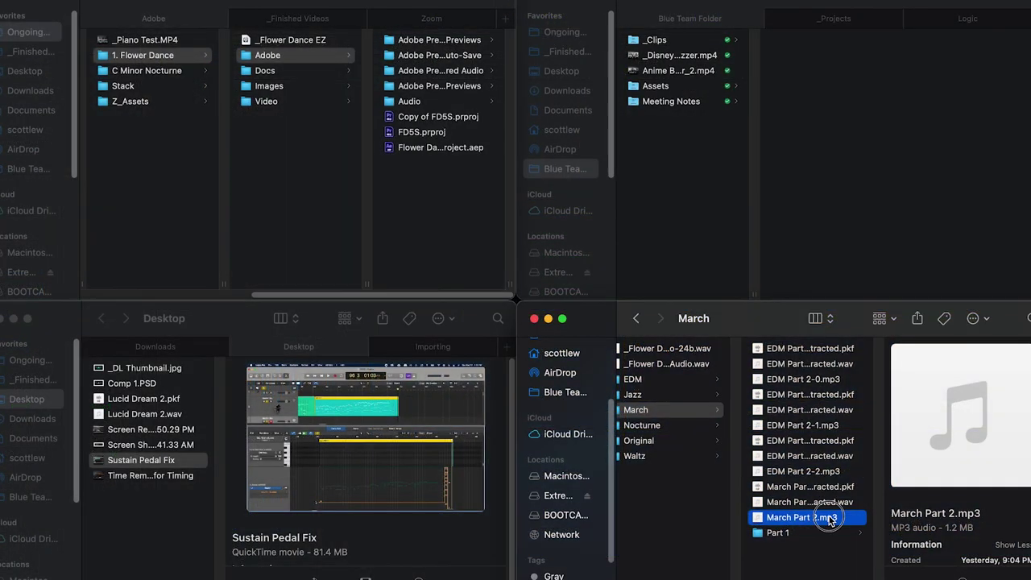
Import March Part 2.mp3 from Finder onto the audio track beneath the March 2 region, starting at bar 158.
left_click_drag(830, 520, 725, 566)
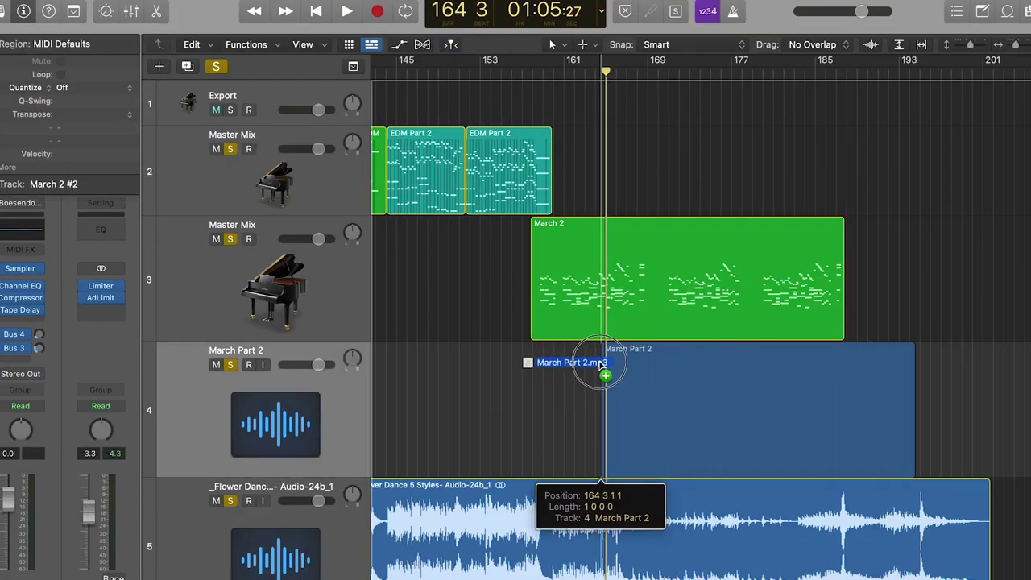
left_click_drag(603, 368, 535, 373)
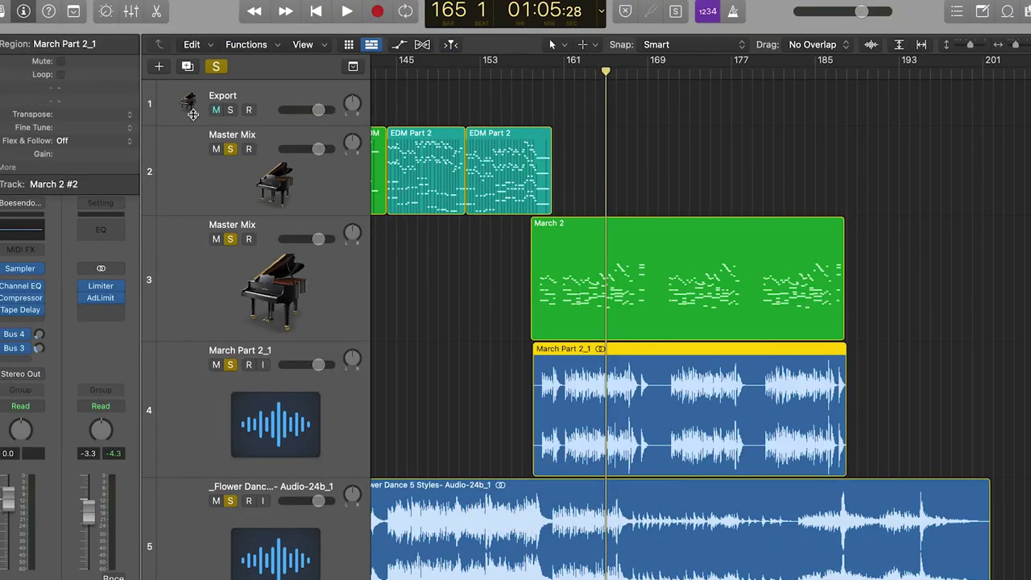
left_click(165, 71)
left_click(677, 419)
Set the playhead at bar 158 and shift the March 2 MIDI region to line up with the March Part 2_1 audio.
left_click(625, 238)
left_click(532, 77)
key("super+Right")
key("super+Right")
key("super+Right")
key("super+Right")
key("super+Right")
key("super+Right")
key("super+Right")
key("super+Right")
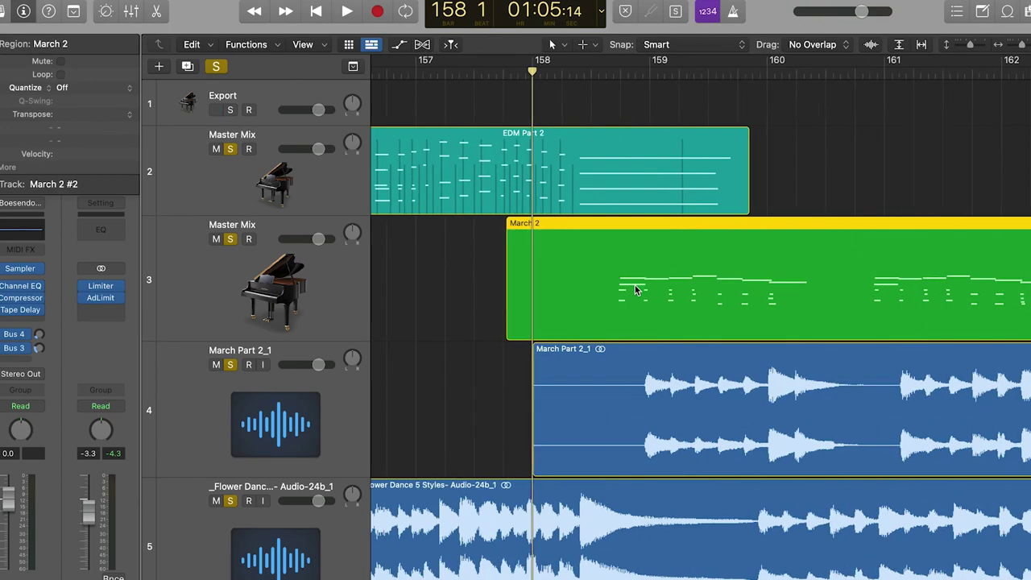
left_click_drag(556, 230, 441, 240)
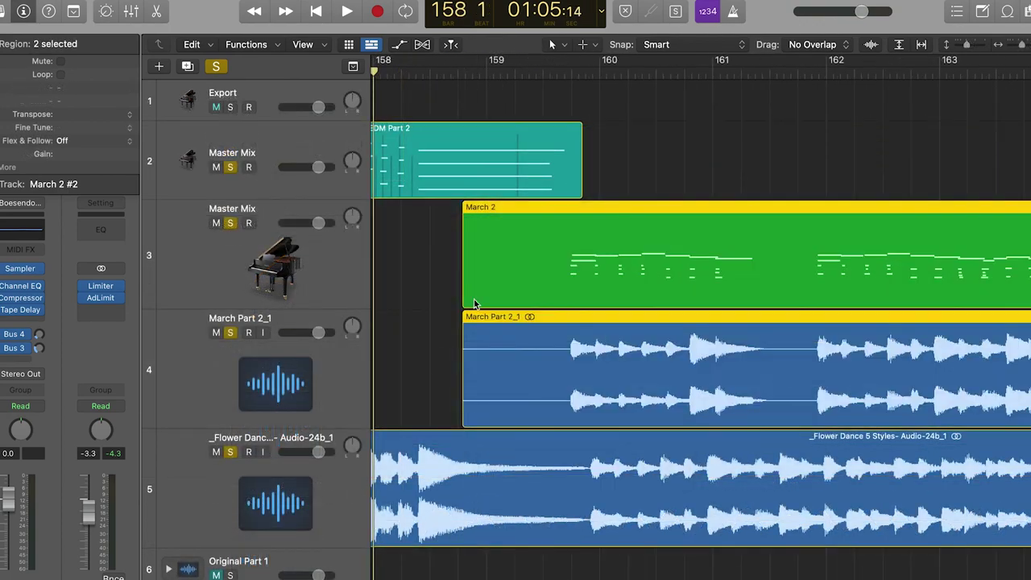
left_click_drag(472, 299, 743, 322)
Nudge the March 2 and March Part 2_1 regions together until their waveform matches the _Flower Dance 5 Styles audio near 159 4 4 17.
scroll(743, 322, "down", 10)
scroll(567, 242, "up", 10)
left_click(568, 75)
scroll(702, 423, "up", 10)
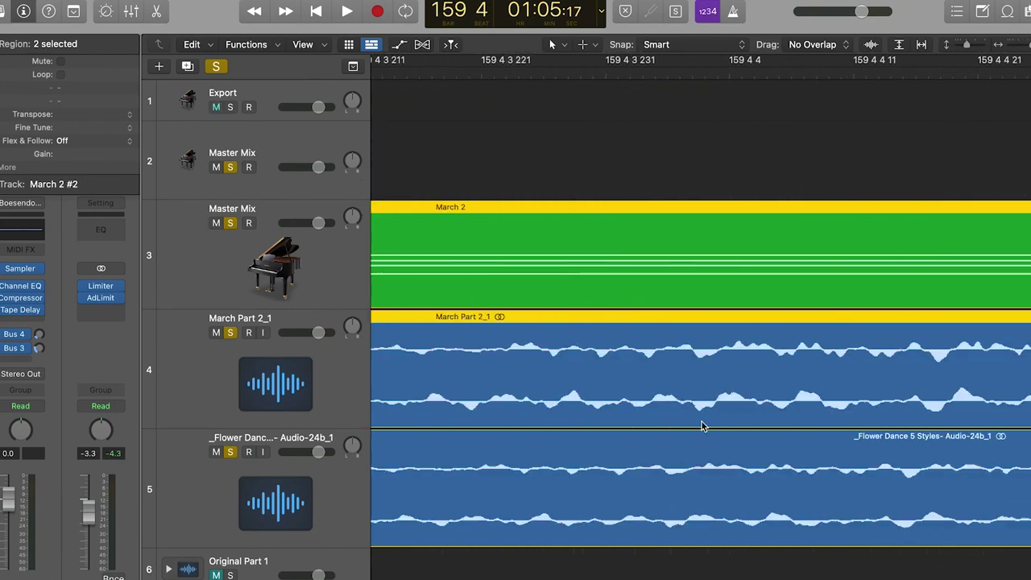
left_click(622, 75)
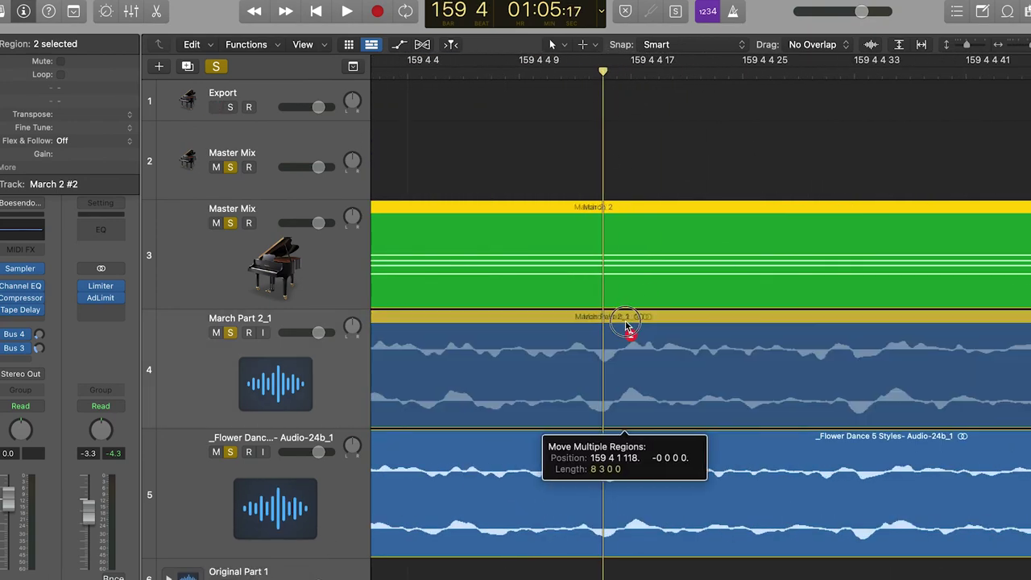
left_click_drag(626, 325, 627, 324)
scroll(627, 324, "up", 5)
left_click_drag(622, 325, 629, 324)
left_click(679, 80)
left_click(751, 84)
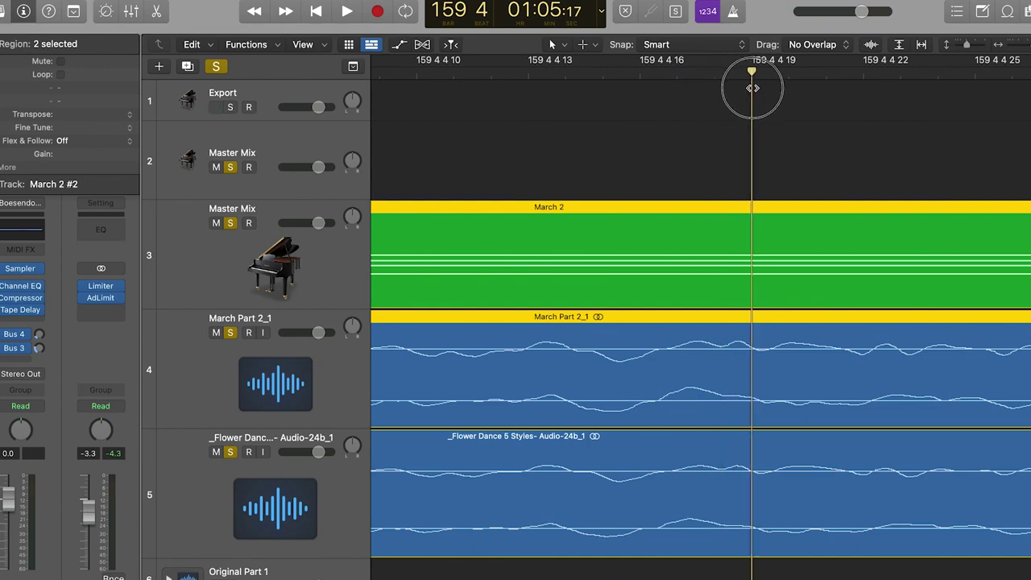
Compare the March Part 2_1 and _Flower Dance 5 Styles waveforms against the playhead around bar 163.
scroll(757, 83, "down", 5)
left_click(859, 78)
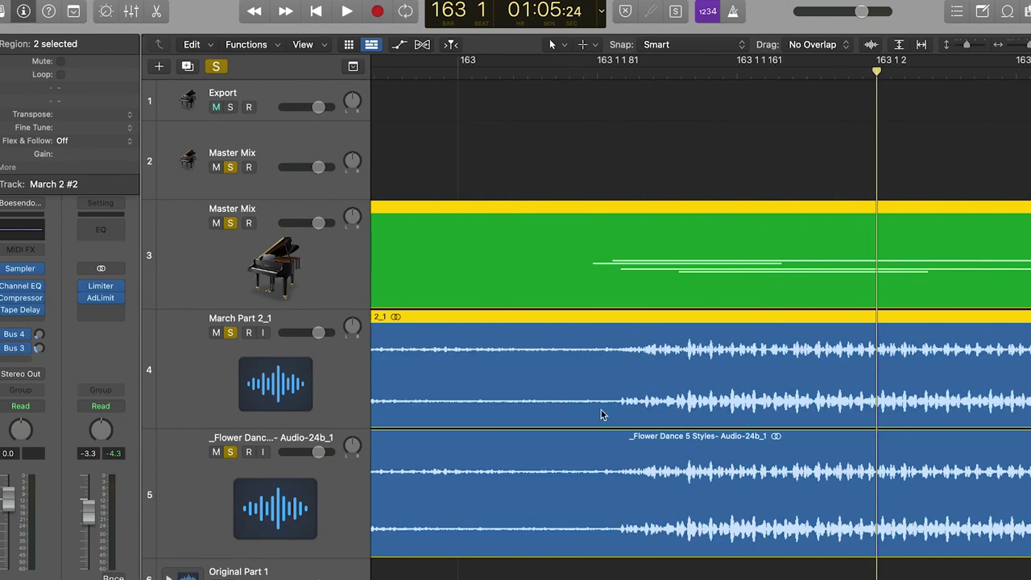
left_click_drag(710, 80, 784, 95)
scroll(784, 94, "down", 10)
Play the aligned March regions together with the reference audio from bar 163 to check their sync.
left_click(806, 161)
left_click(793, 366)
key("space")
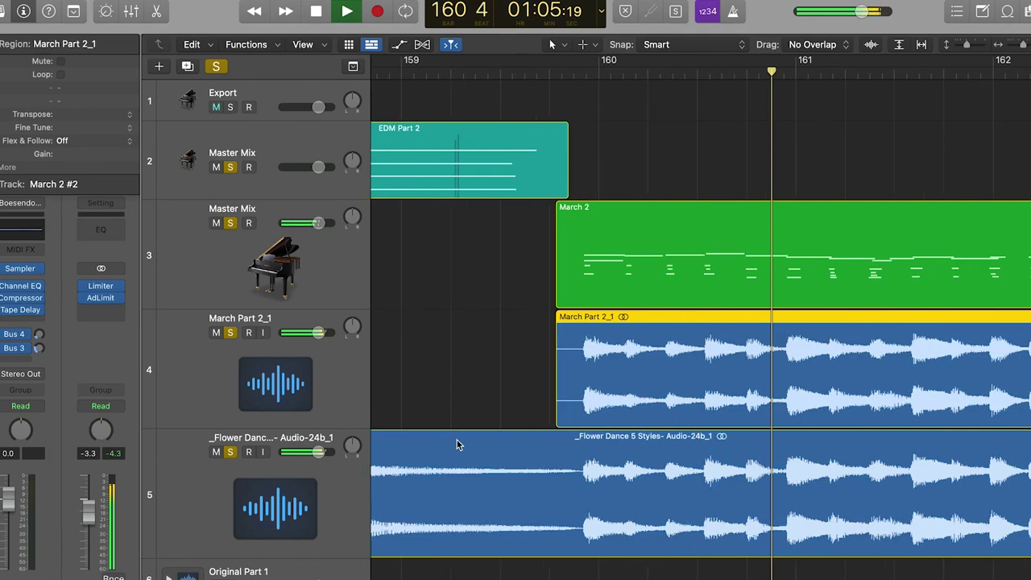
left_click(546, 277)
left_click_drag(546, 276, 577, 267)
left_click_drag(568, 167, 575, 167)
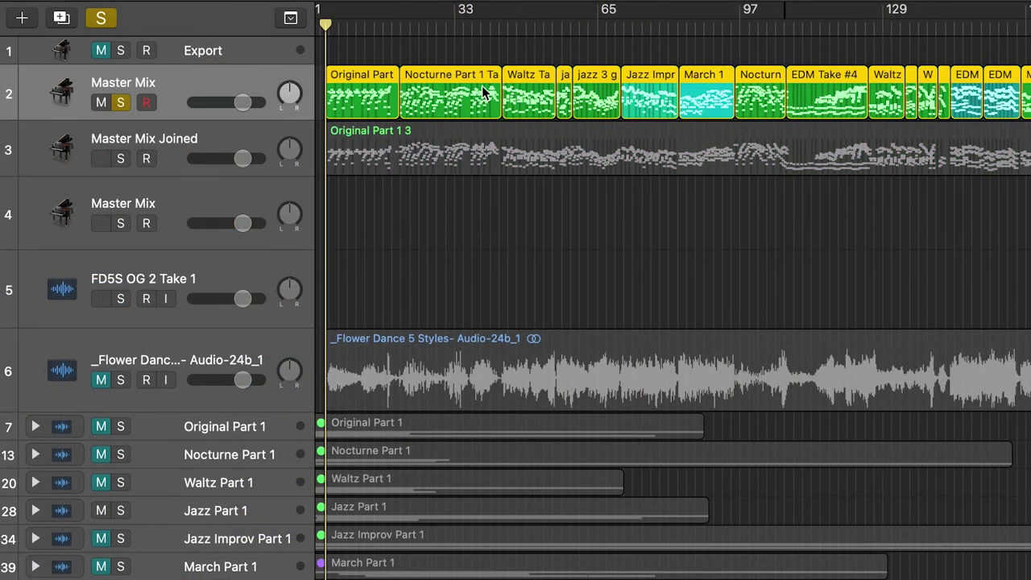
Join the selected regions on the Master Mix track.
right_click(485, 91)
left_click(545, 126)
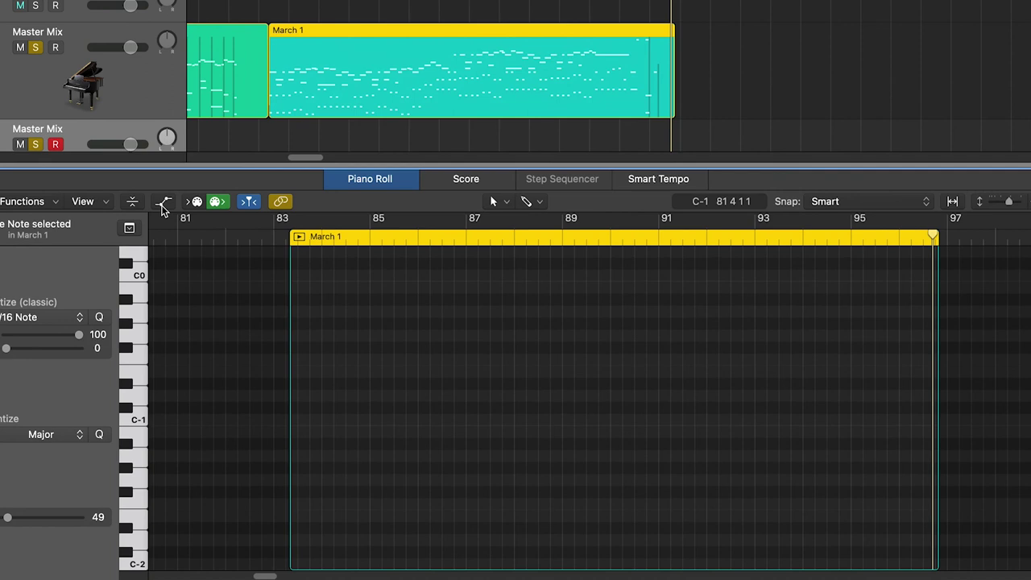
Show the Piano Roll's automation lane for the March 1 region and display Note Velocity in it.
left_click(162, 205)
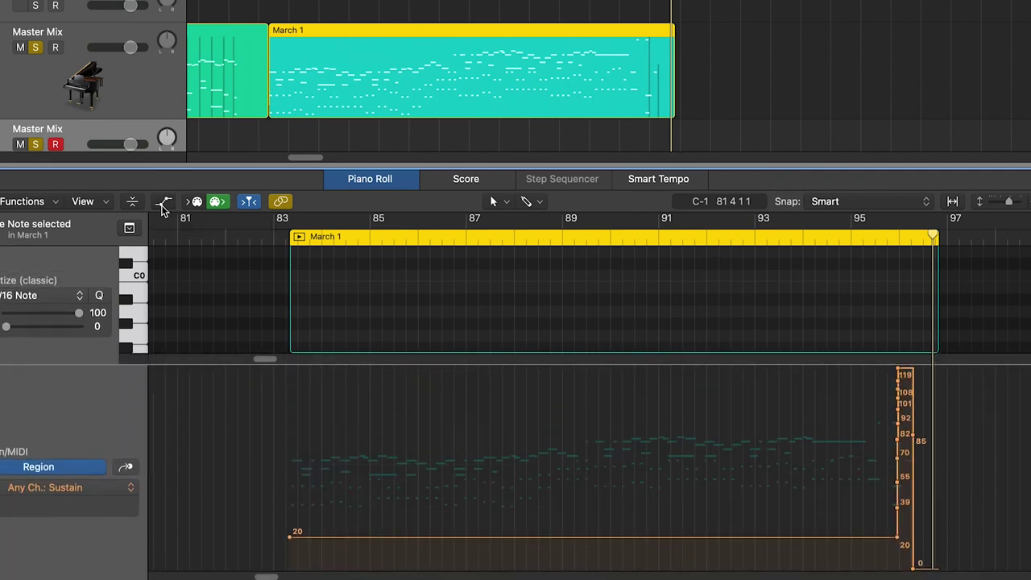
left_click(56, 488)
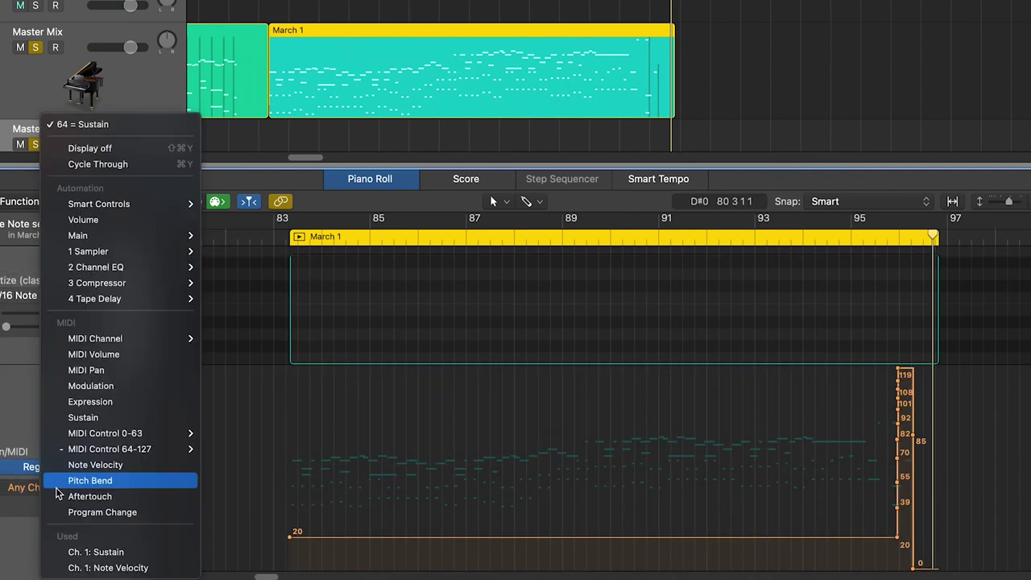
left_click(79, 467)
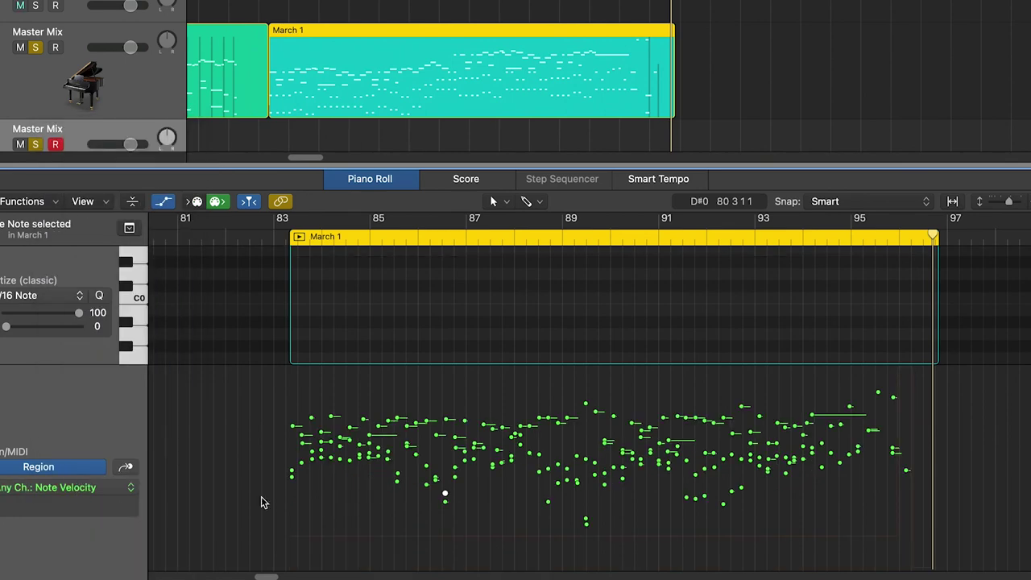
Switch the automation lane of March 1 to Sustain and lower the region's opening sustain point to 0.
left_click(92, 488)
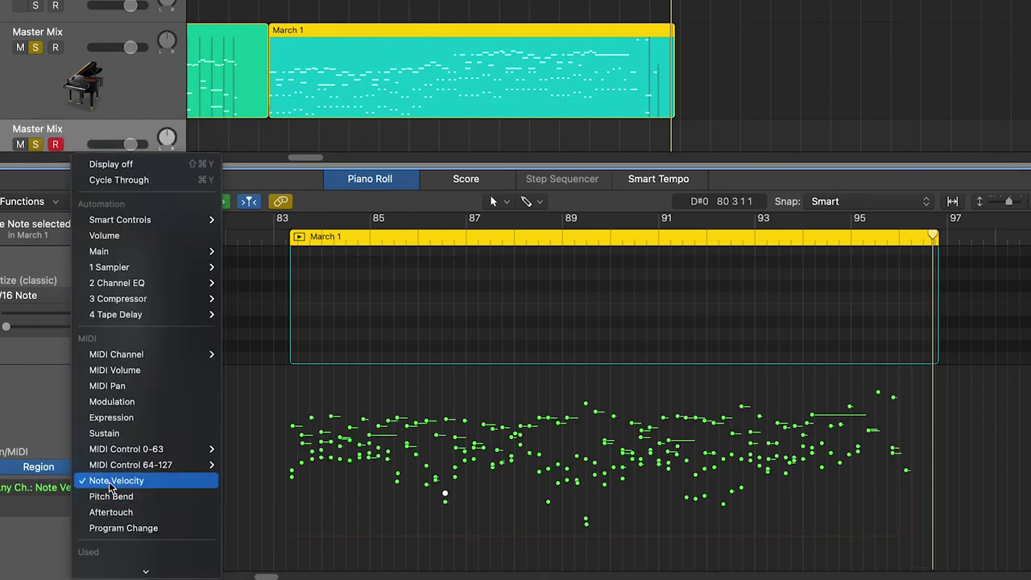
left_click(111, 435)
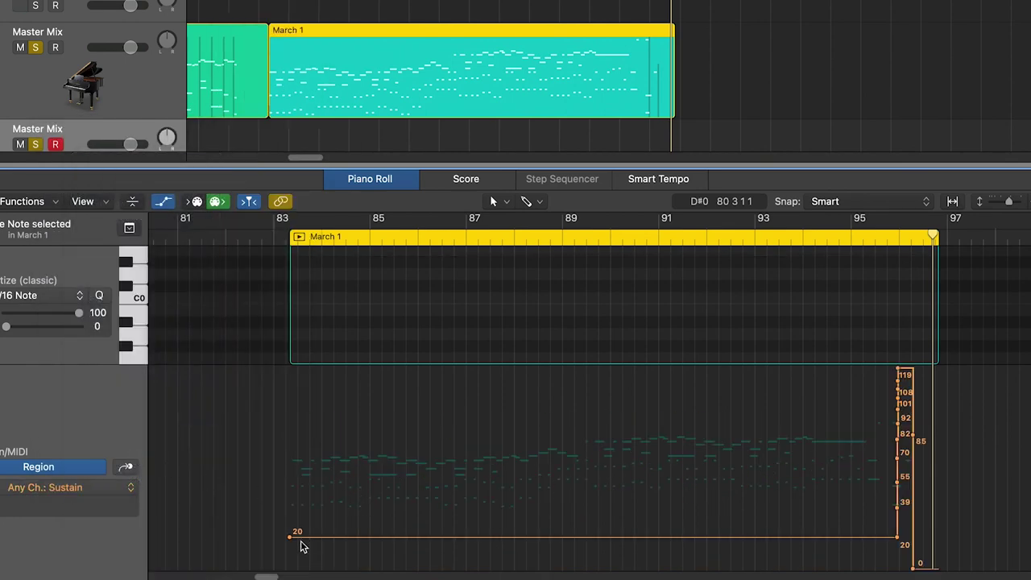
left_click_drag(292, 537, 288, 569)
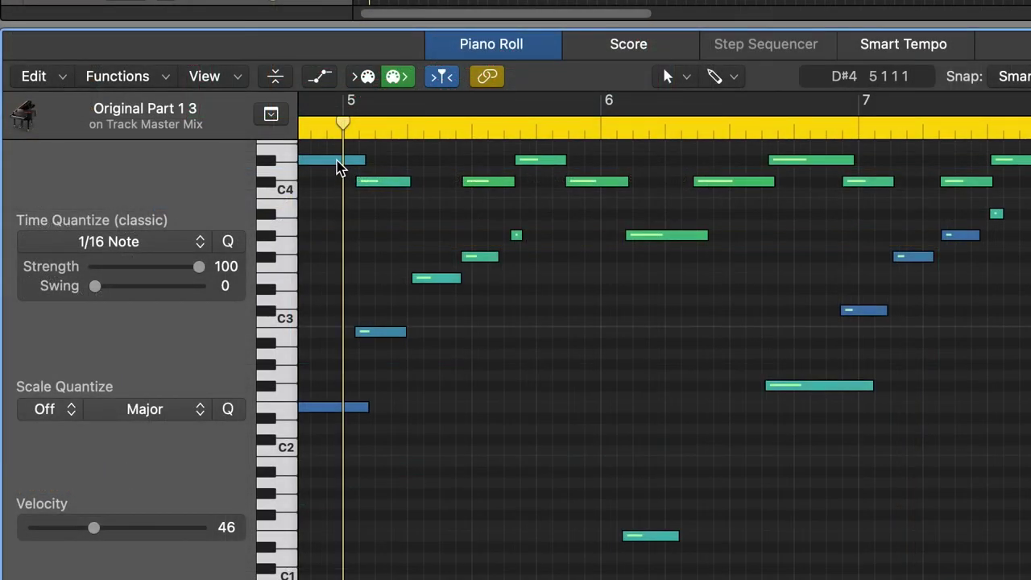
Select the low E2 note just before bar 5 in Original Part 1 3 and set its velocity to 37.
left_click(338, 161)
scroll(500, 359, "left", 3)
scroll(515, 374, "left", 2)
left_click(564, 408)
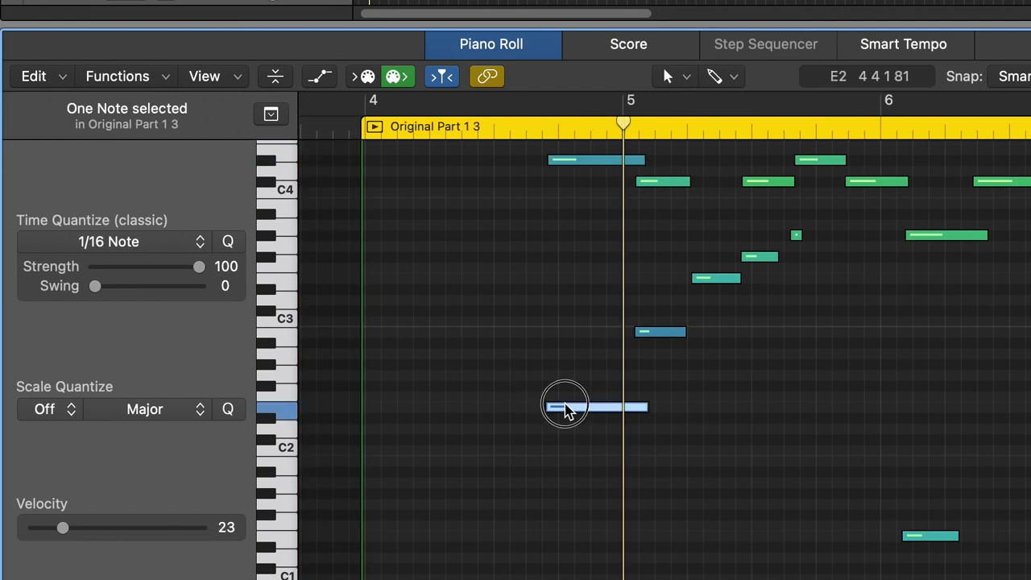
left_click_drag(73, 530, 86, 530)
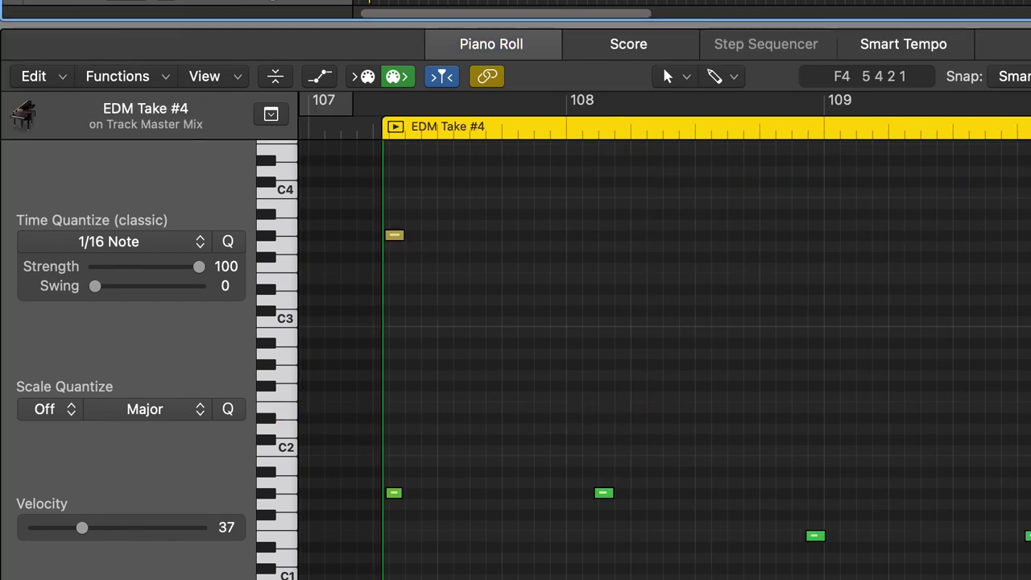
Delete the short stray F#4 note just before beat 120 4 in EDM Take #4.
scroll(664, 358, "right", 4)
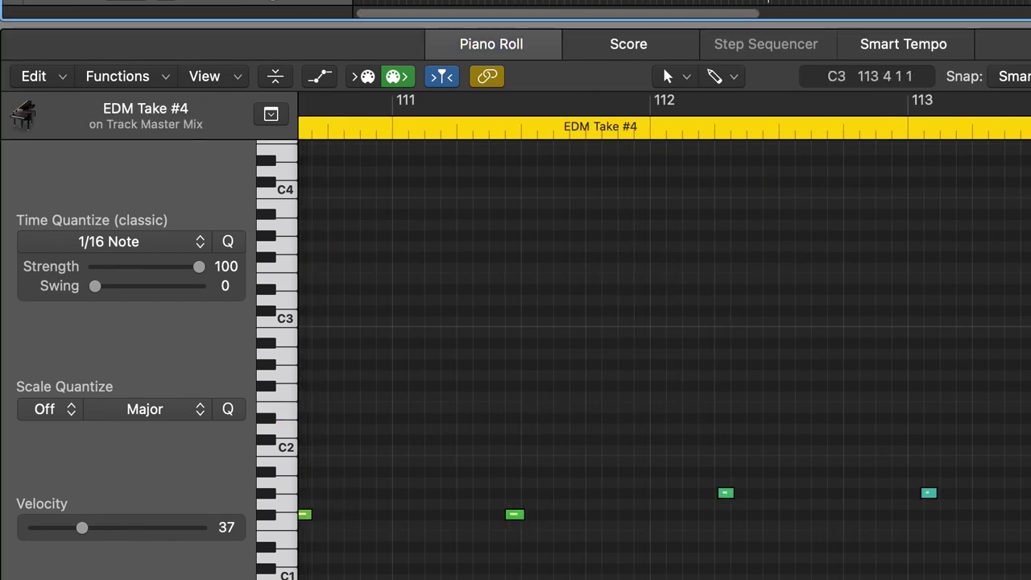
scroll(664, 359, "right", 4)
scroll(665, 359, "right", 10)
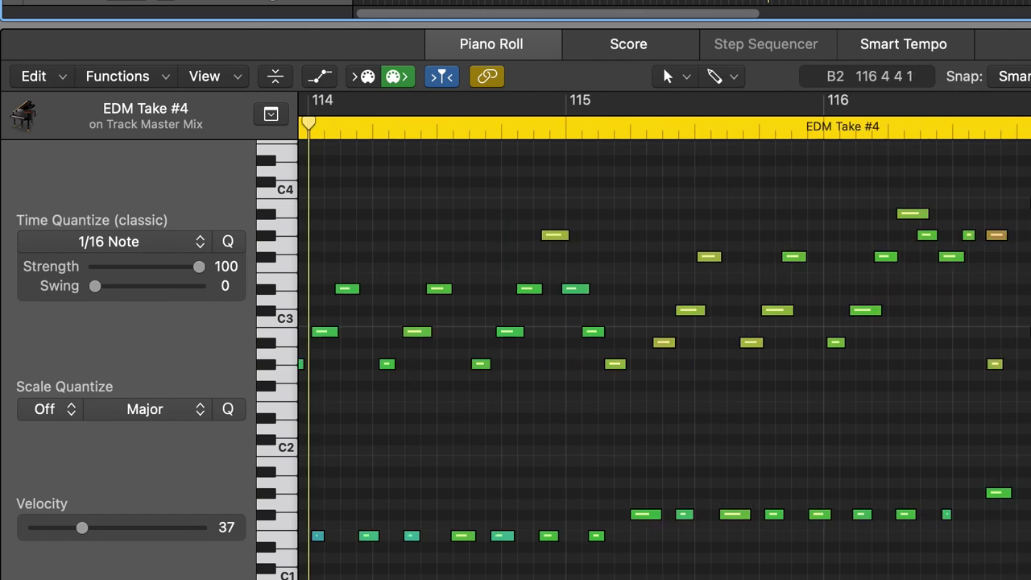
scroll(665, 359, "right", 10)
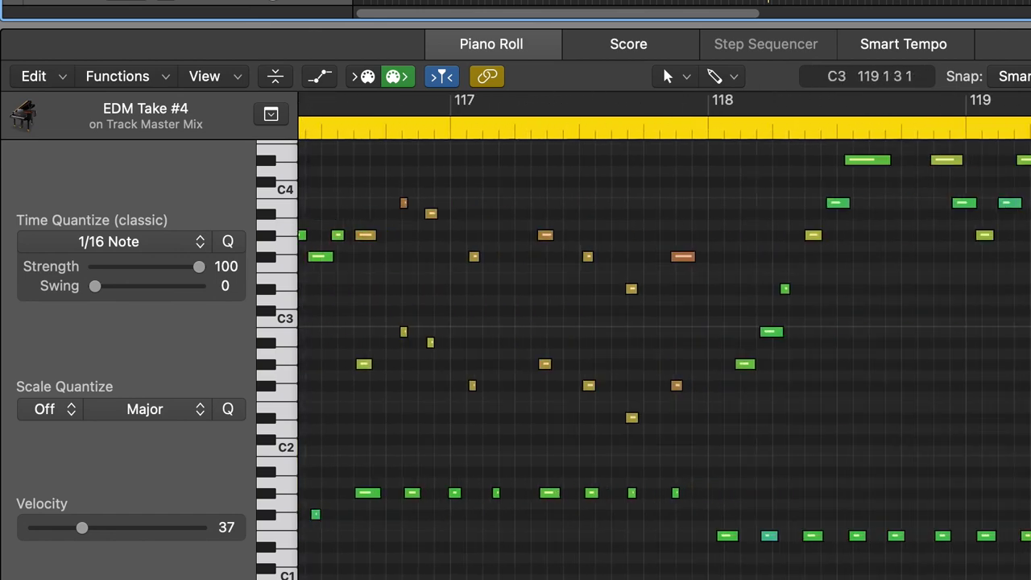
scroll(664, 358, "up", 1)
scroll(922, 301, "up", 10)
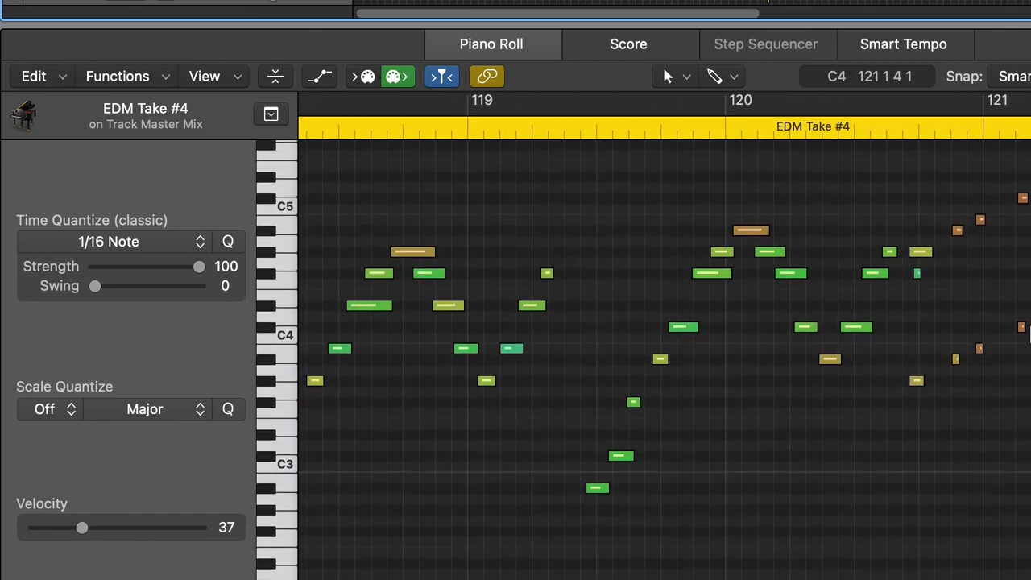
left_click(917, 280)
left_click(918, 129)
key("super+Right")
key("super+Right")
key("super+Right")
key("super+Right")
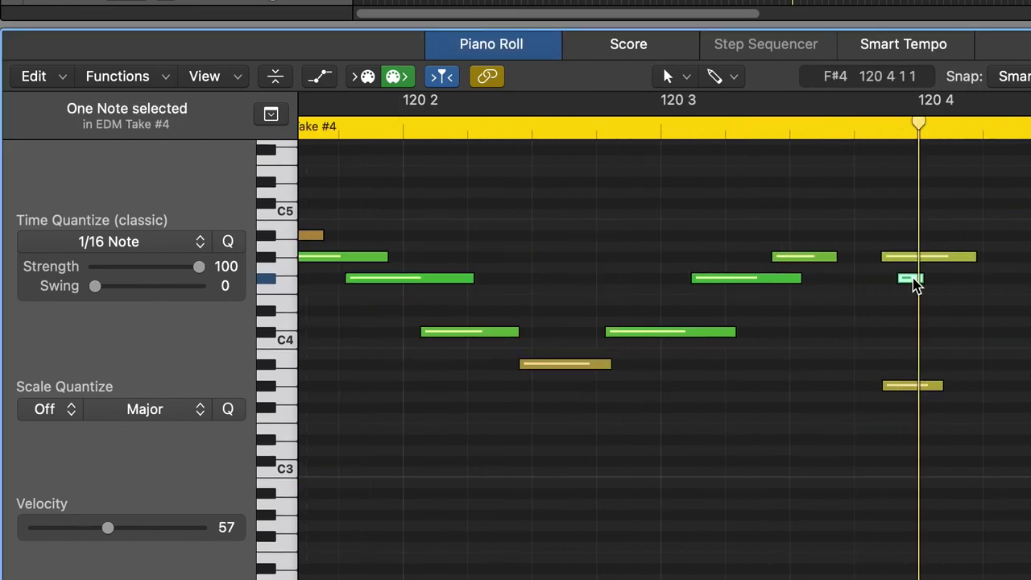
key("Delete")
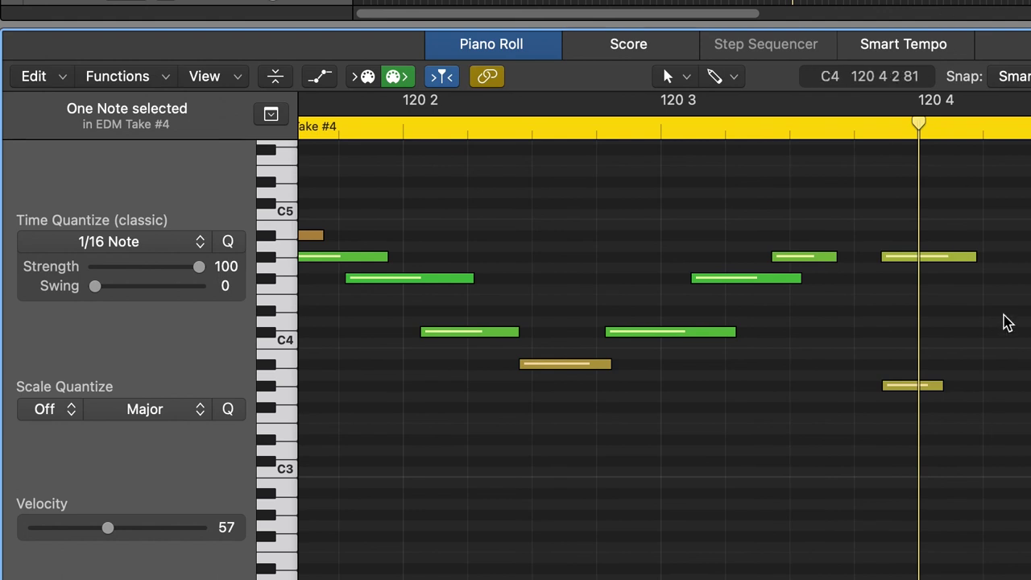
scroll(1011, 301, "down", 2)
scroll(1011, 300, "down", 2)
scroll(1008, 295, "right", 10)
scroll(974, 279, "down", 1)
scroll(974, 279, "down", 2)
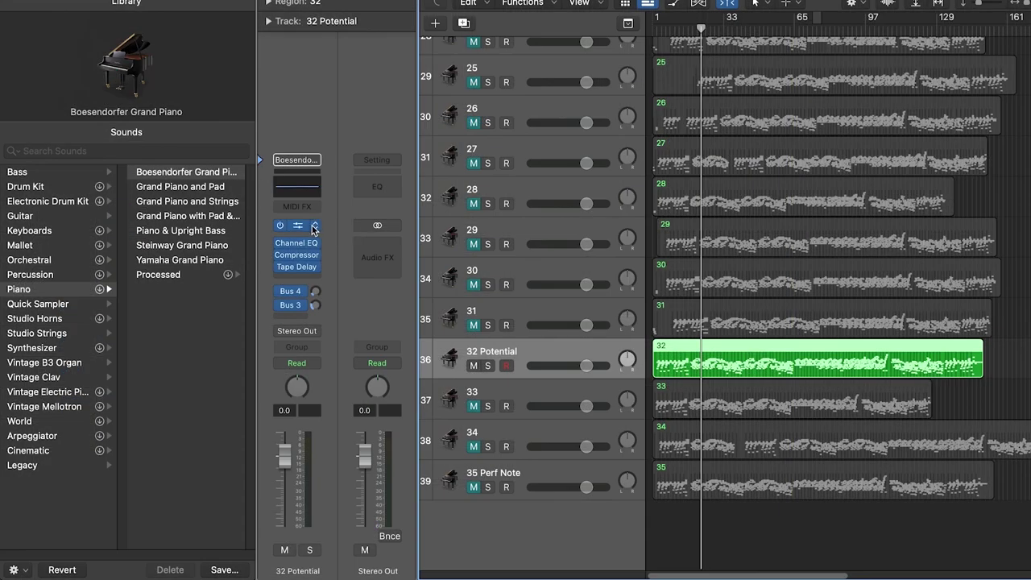
Replace the Boesendorfer instrument on the 32 Potential track with Garritan's CFX Concert Grand in stereo.
left_click(314, 228)
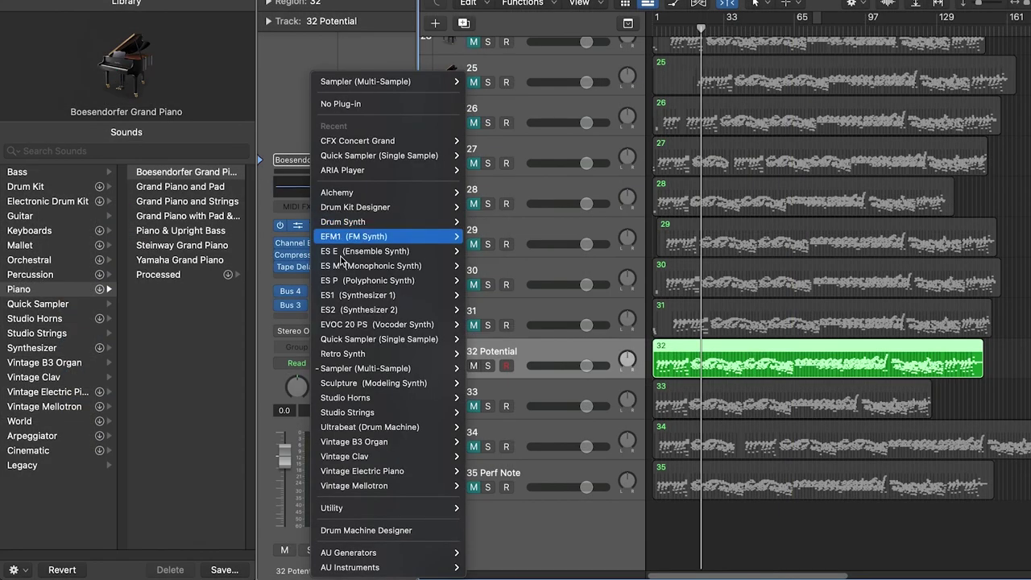
mouse_move(426, 567)
mouse_move(495, 553)
mouse_move(552, 557)
mouse_move(580, 567)
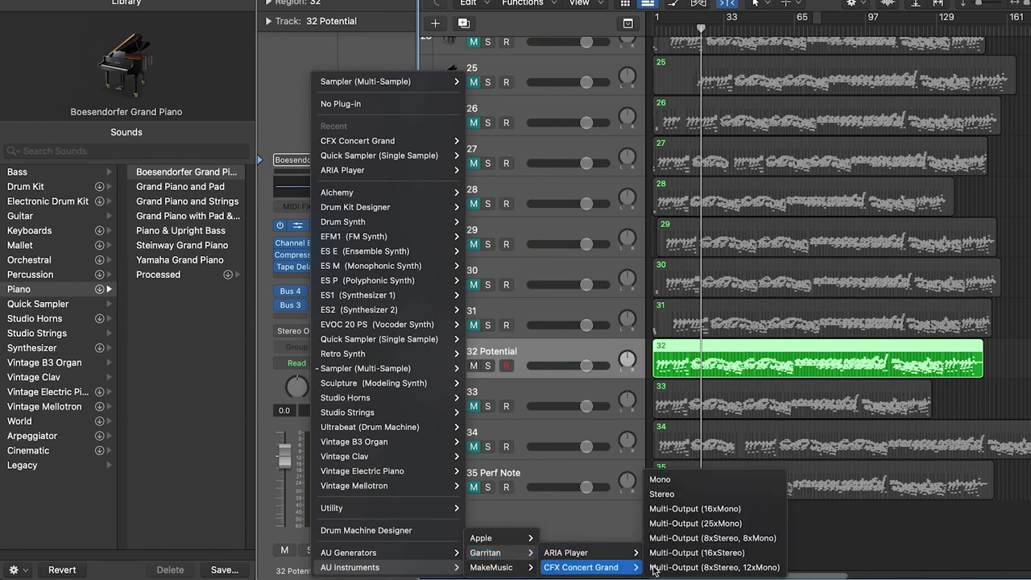
left_click(677, 493)
Load the full-version 00_Default preset with the Contemporary mic perspective into CFX Concert Grand.
left_click(453, 186)
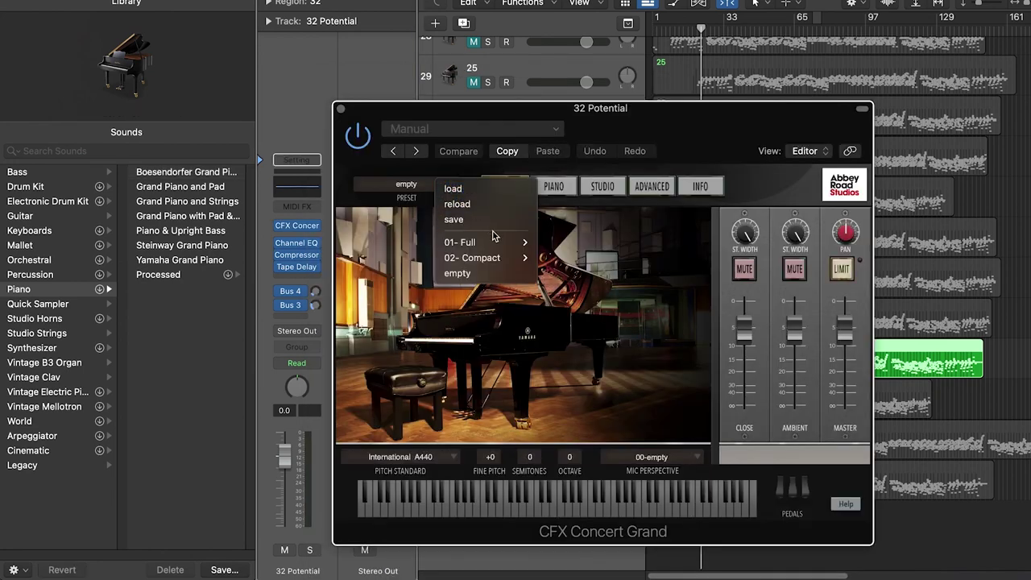
mouse_move(521, 246)
mouse_move(572, 259)
left_click(665, 258)
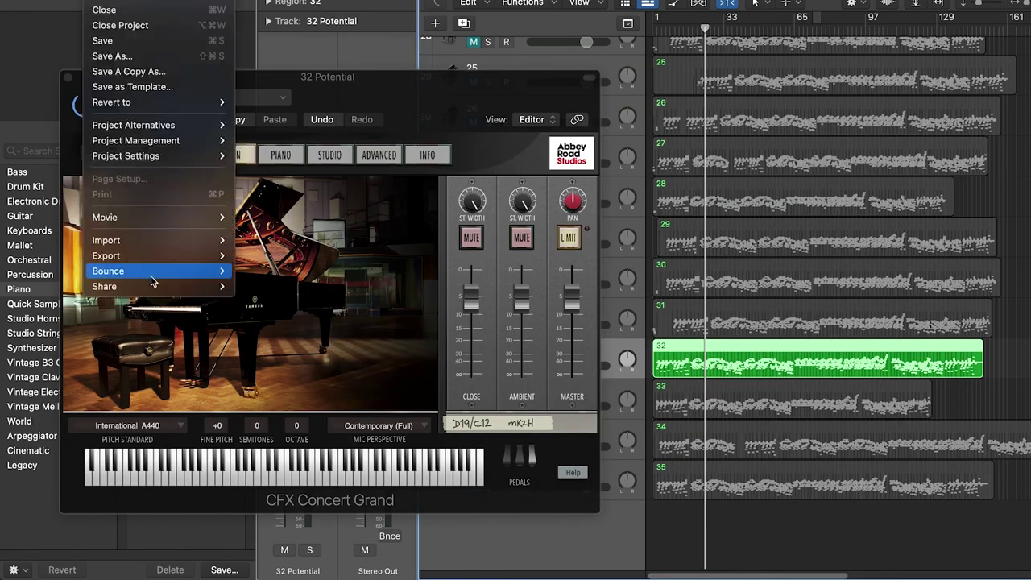
Bounce the project offline to a 24-bit, 44100 Hz interleaved Wave file from bar 1 to bar 150 with normalizing on.
mouse_move(160, 265)
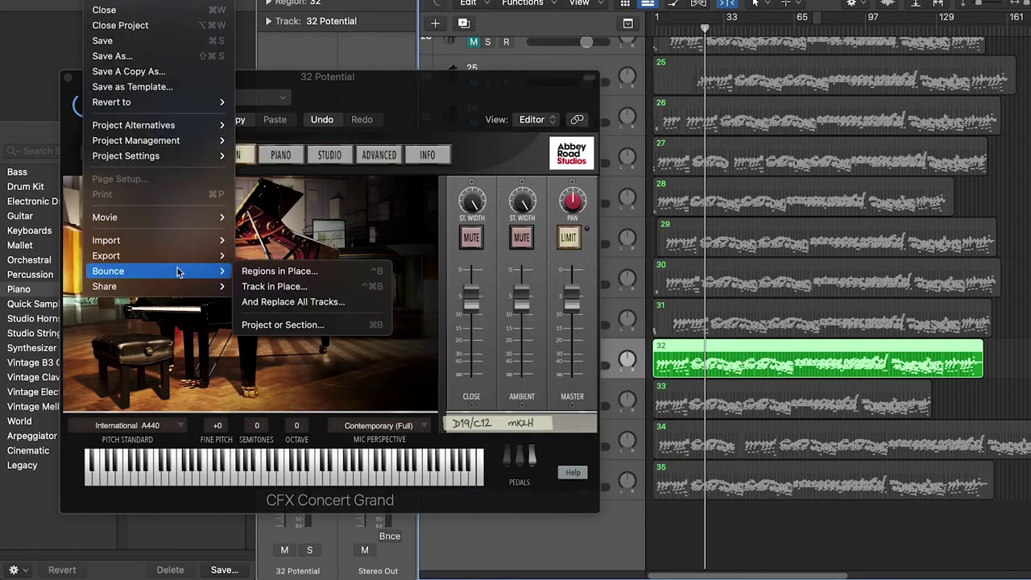
left_click(326, 325)
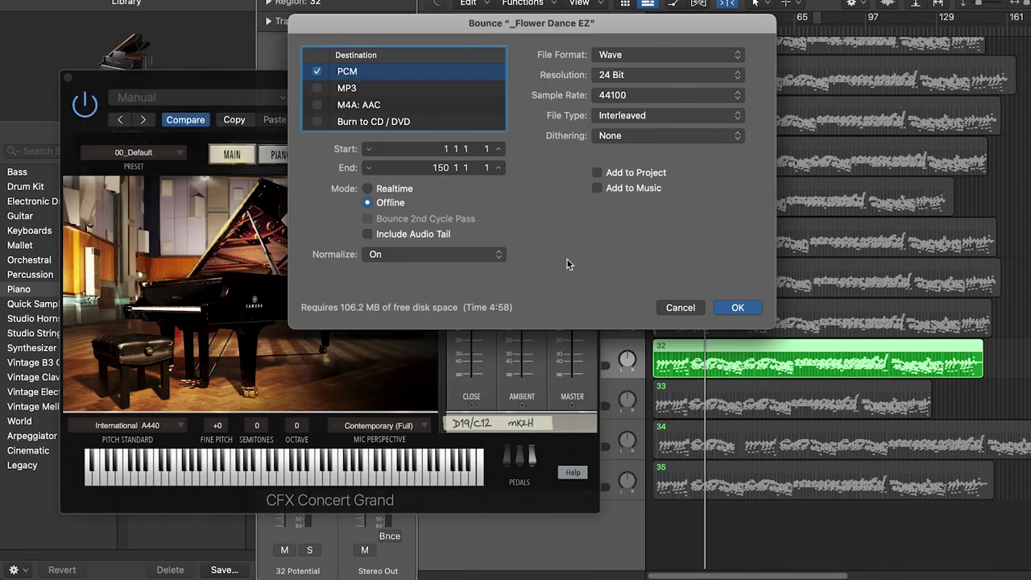
left_click(733, 310)
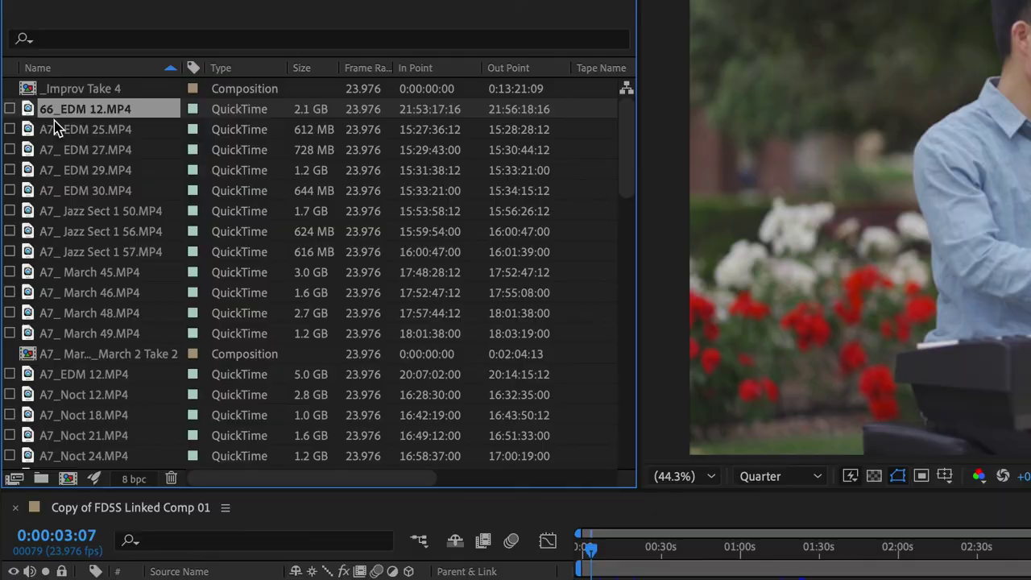
Switch to After Effects, select all items in the project, and enable the proxies for the footage.
scroll(64, 169, "down", 10)
scroll(81, 211, "up", 2)
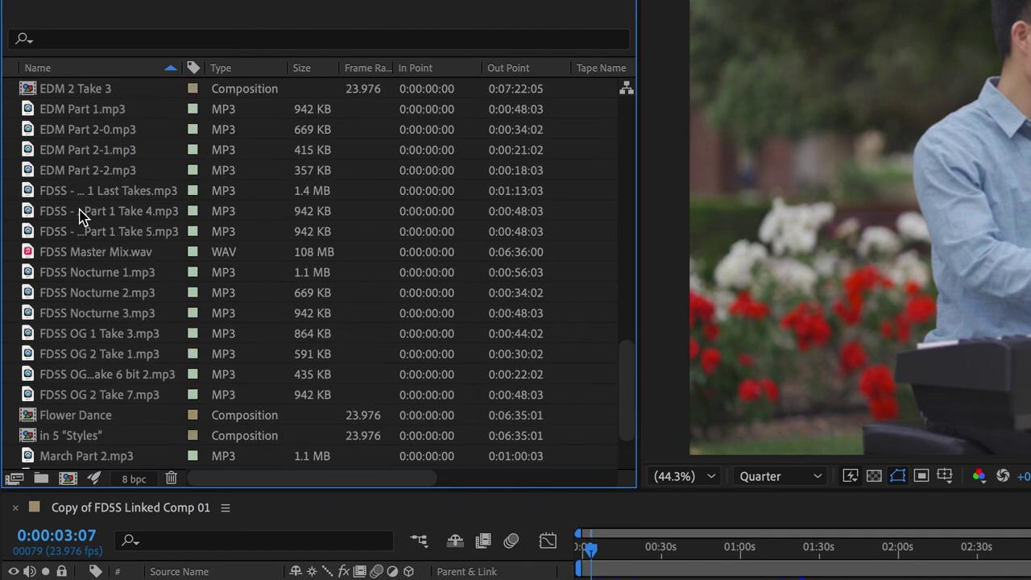
left_click(79, 212, "shift")
scroll(32, 198, "up", 5)
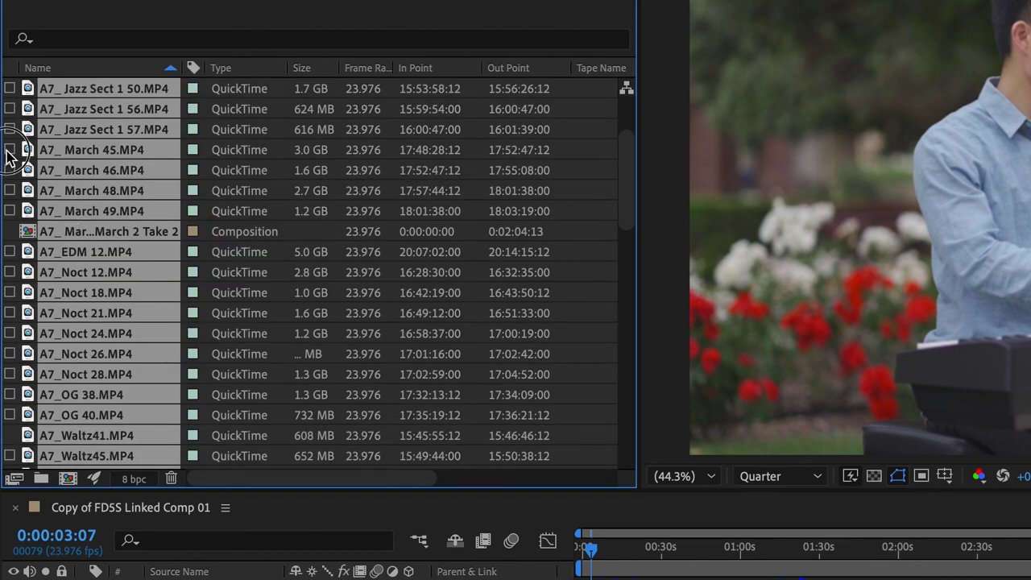
scroll(80, 226, "down", 4)
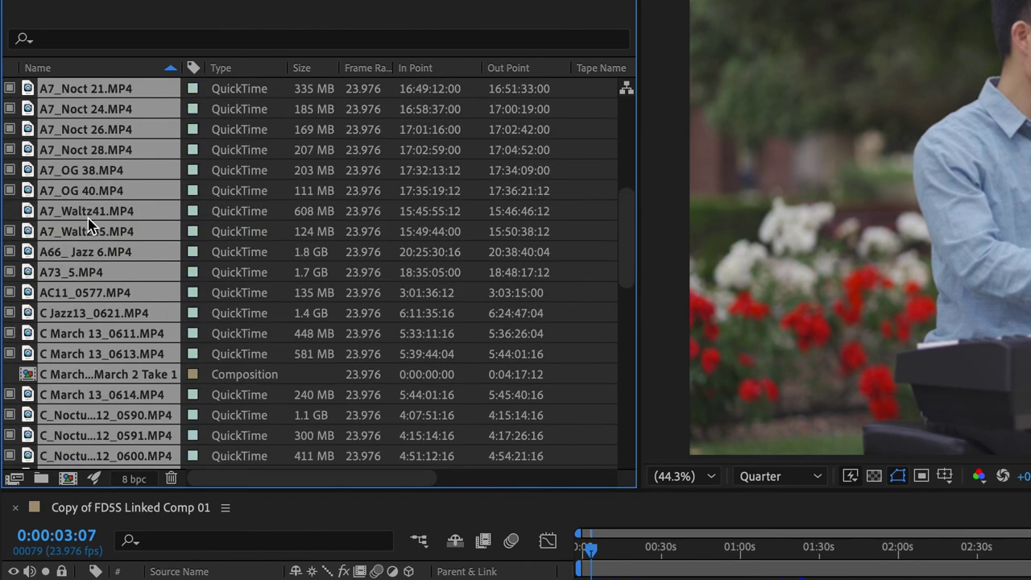
scroll(282, 119, "up", 4)
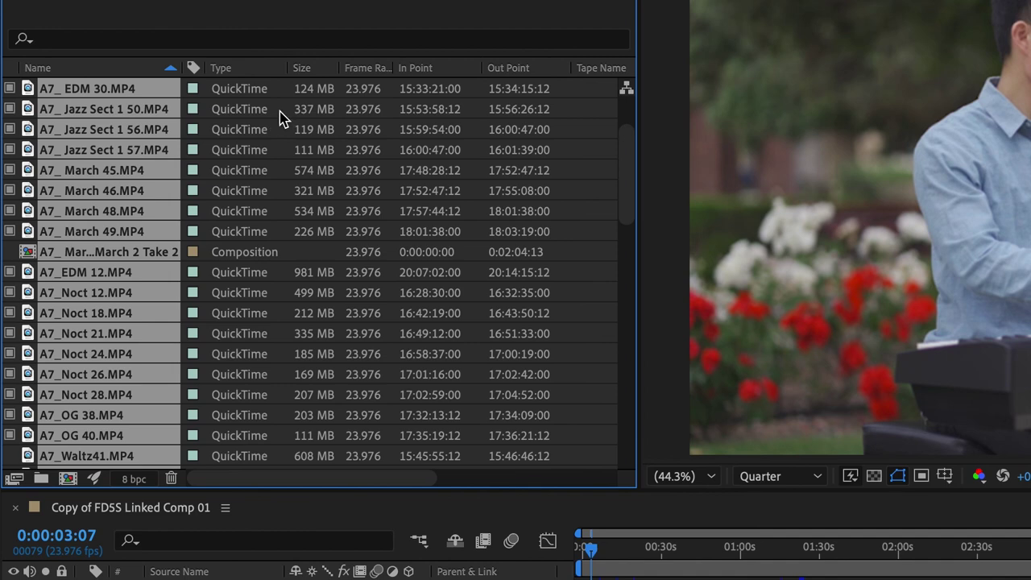
Turn the selected footage's proxies off and back on.
left_click(9, 129)
left_click(10, 130)
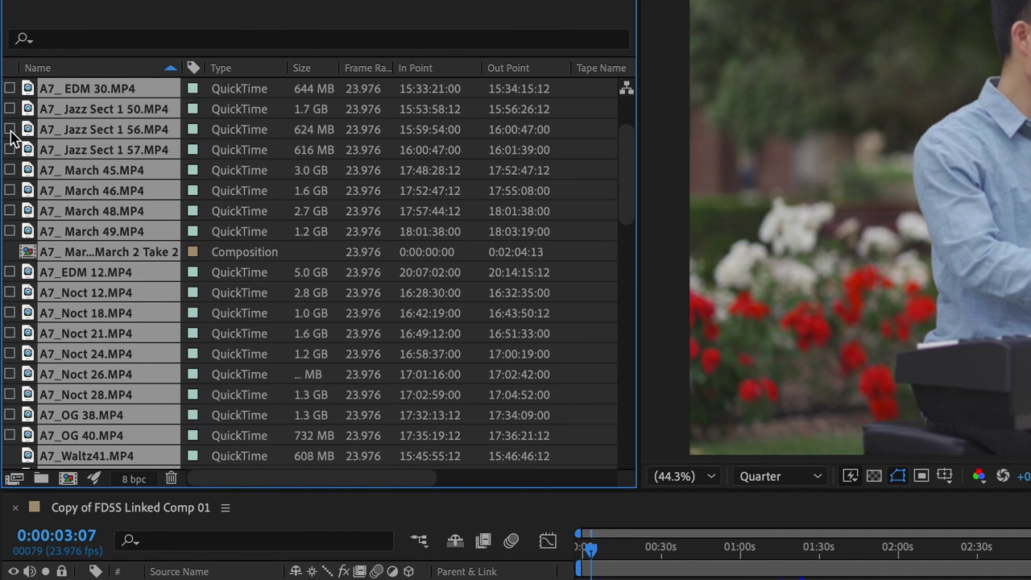
left_click(10, 130)
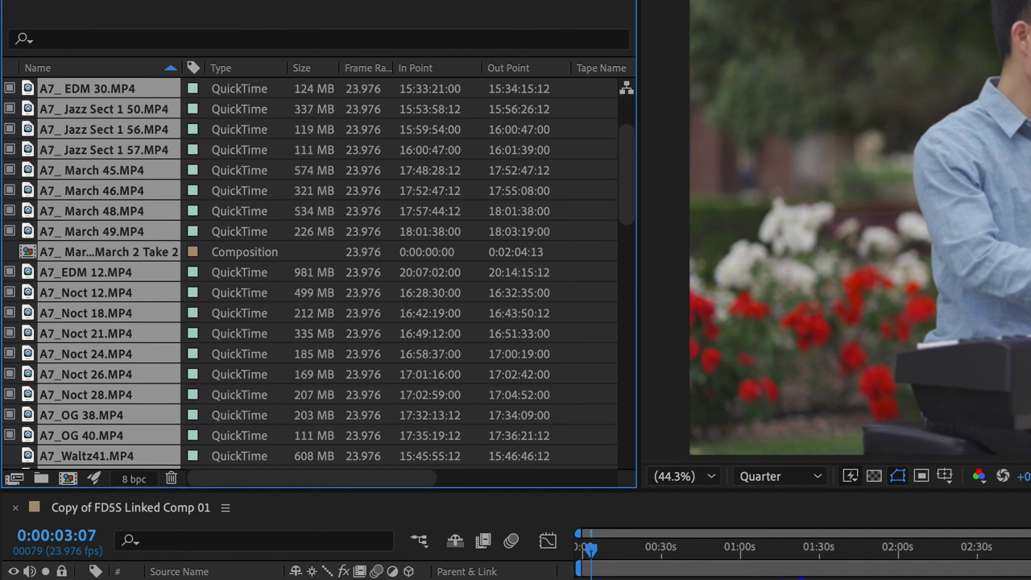
left_click(322, 575)
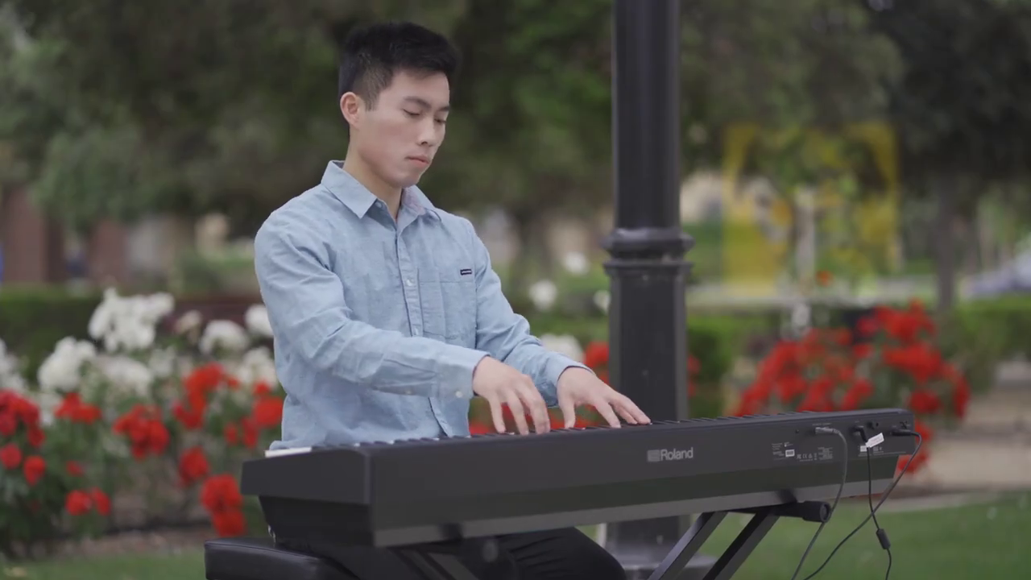